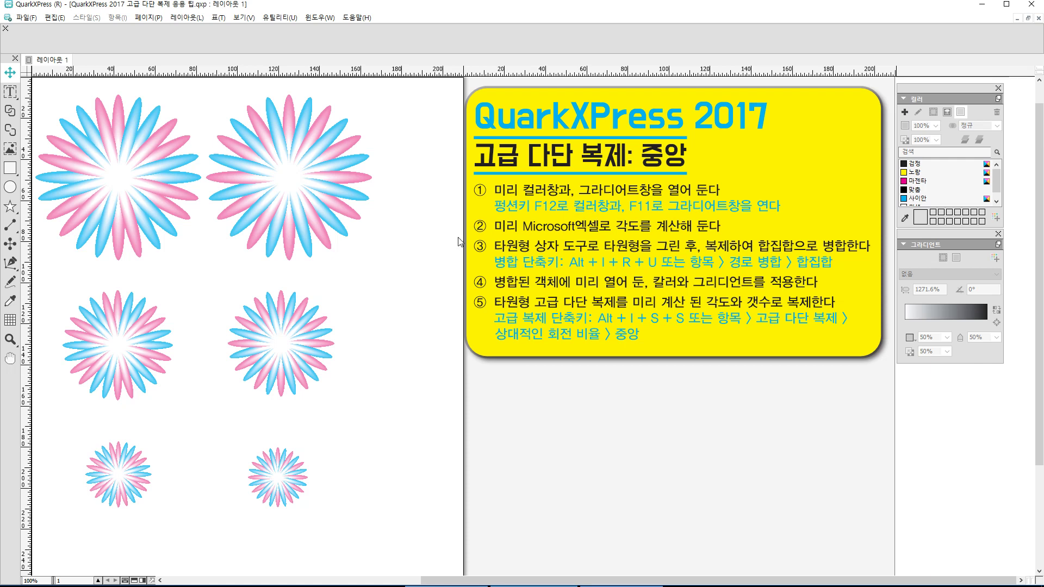
- Draw a narrow vertical ellipse about 5 mm wide and 32 mm high below the yellow text box and fill it with 사이안
{"action": "left_click", "coordinate": [11, 188]}
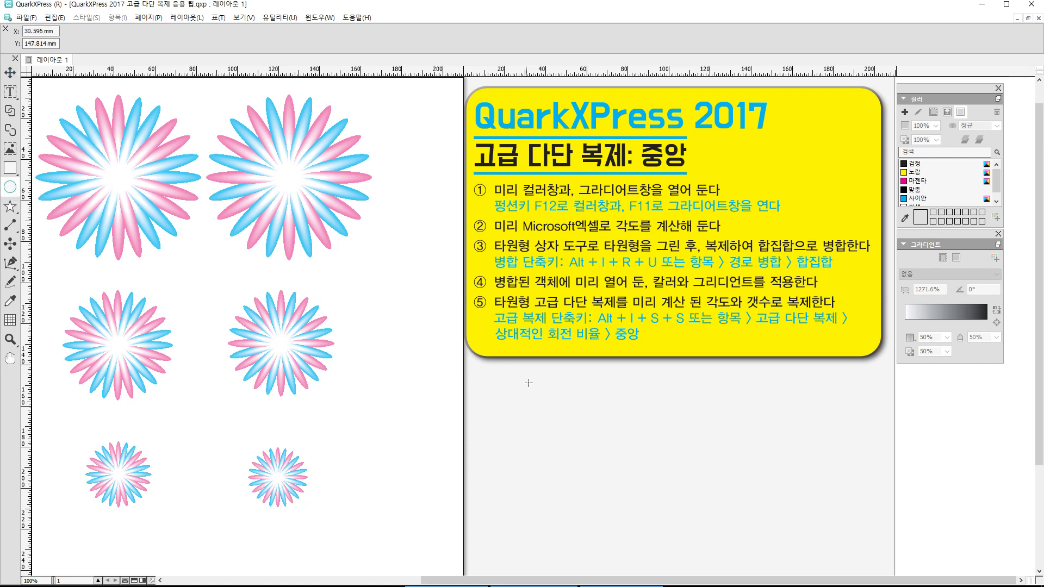
{"action": "left_click_drag", "start_coordinate": [532, 375], "coordinate": [542, 439]}
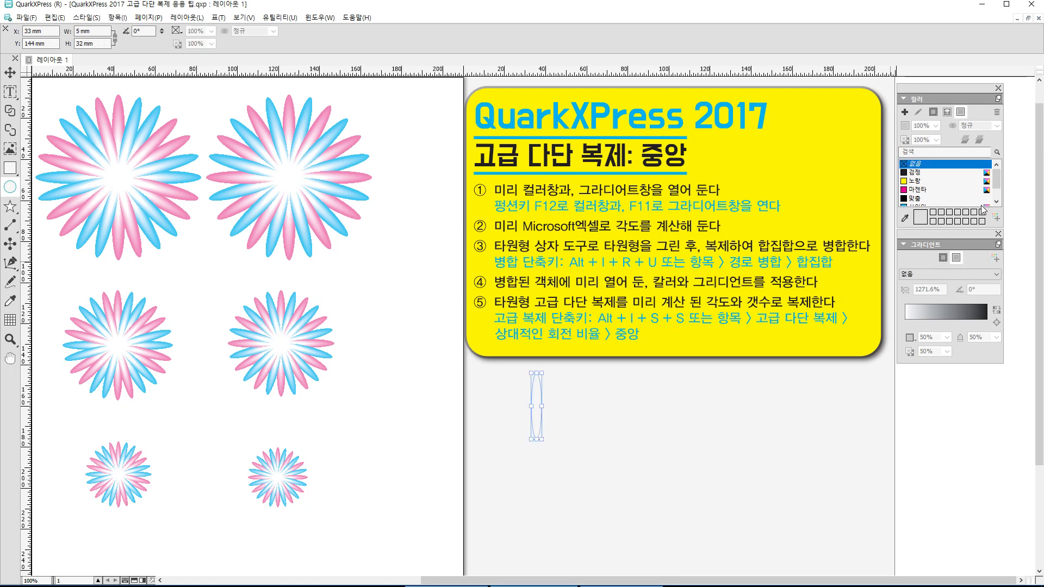
{"action": "left_click_drag", "start_coordinate": [997, 181], "coordinate": [998, 195]}
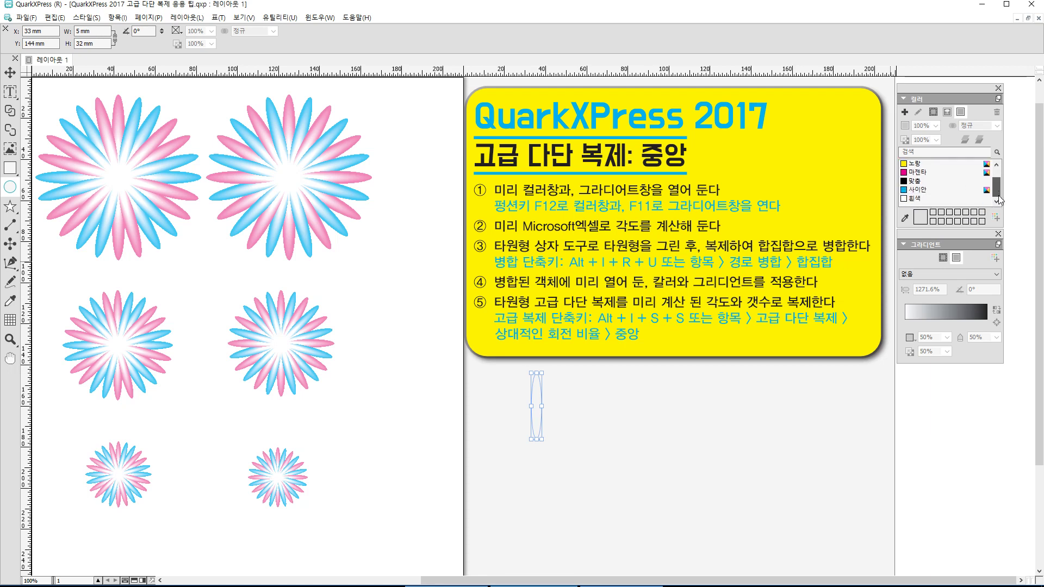
{"action": "left_click", "coordinate": [917, 191]}
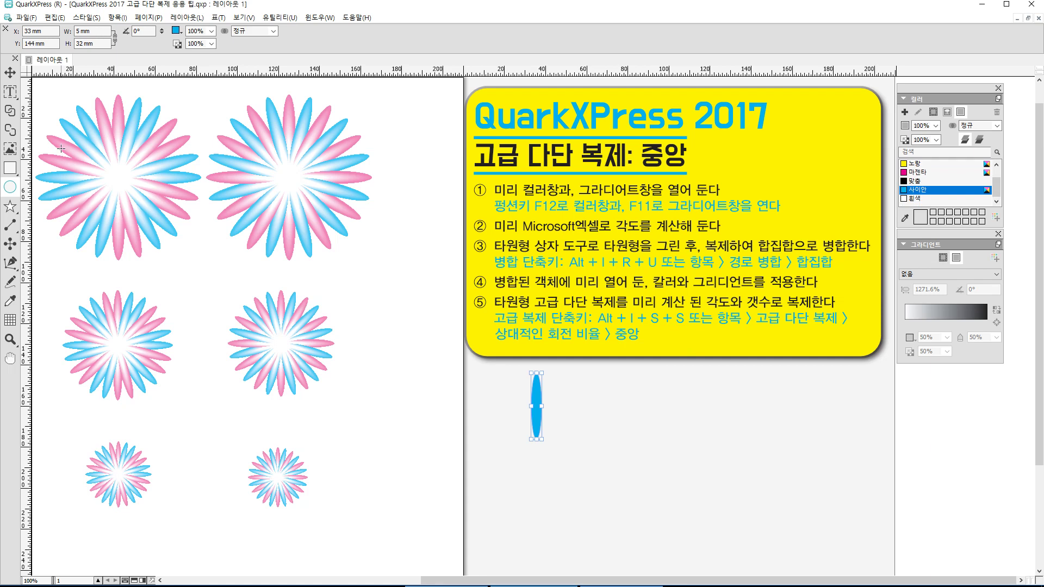
- Duplicate the cyan ellipse and place both copies on the page, vertically aligned one above the other with a small gap
{"action": "left_click", "coordinate": [10, 74]}
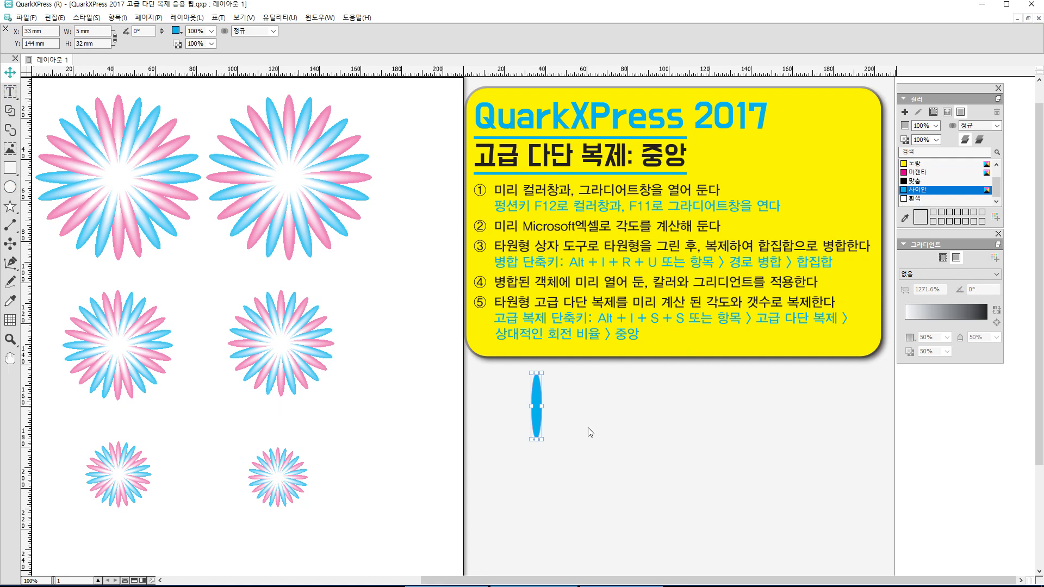
{"action": "left_click", "coordinate": [535, 399]}
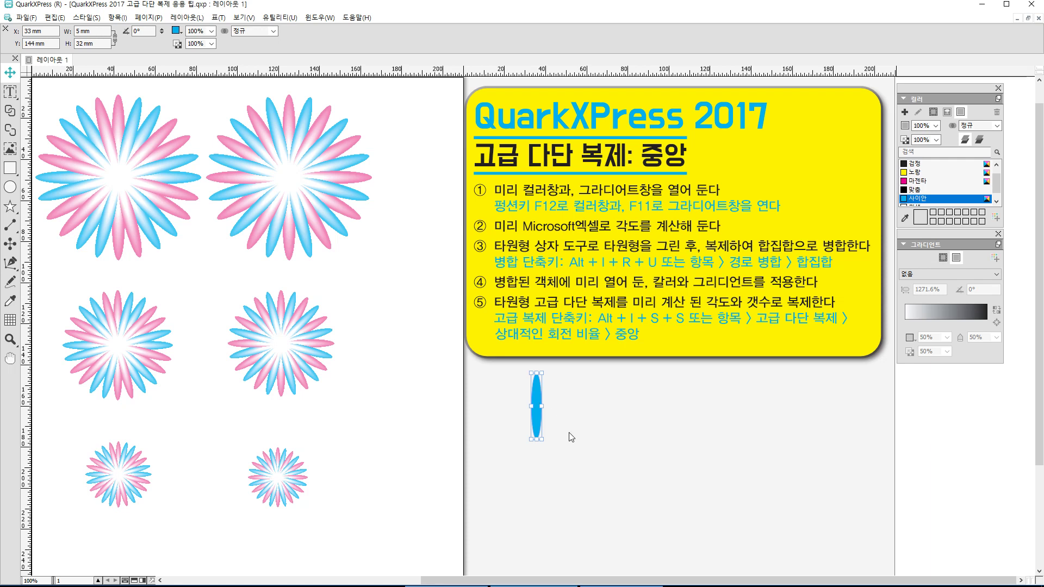
{"action": "key", "text": "ctrl+v"}
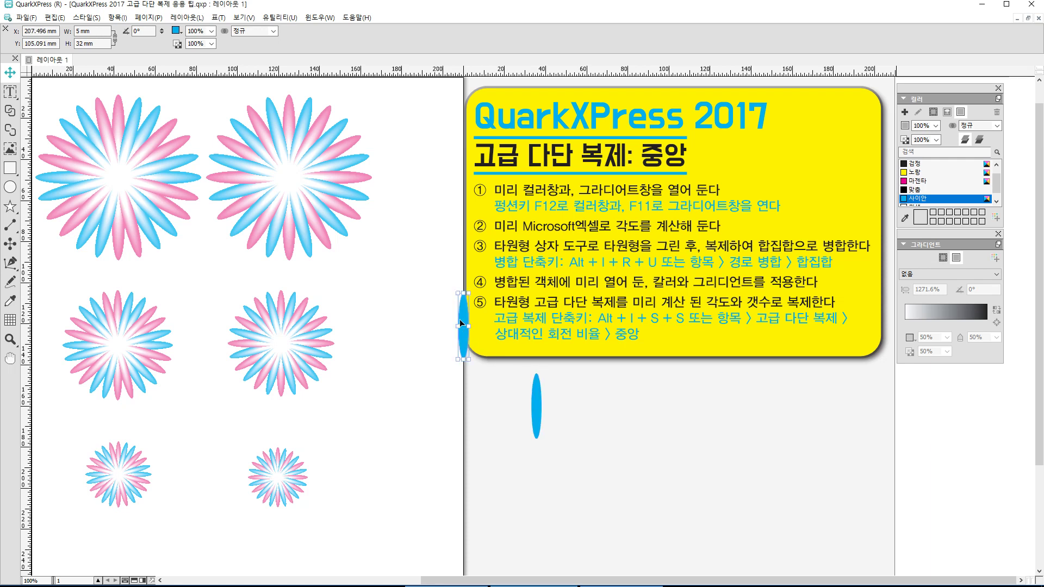
{"action": "left_click_drag", "start_coordinate": [461, 323], "coordinate": [536, 479]}
{"action": "left_click_drag", "start_coordinate": [536, 408], "coordinate": [419, 388]}
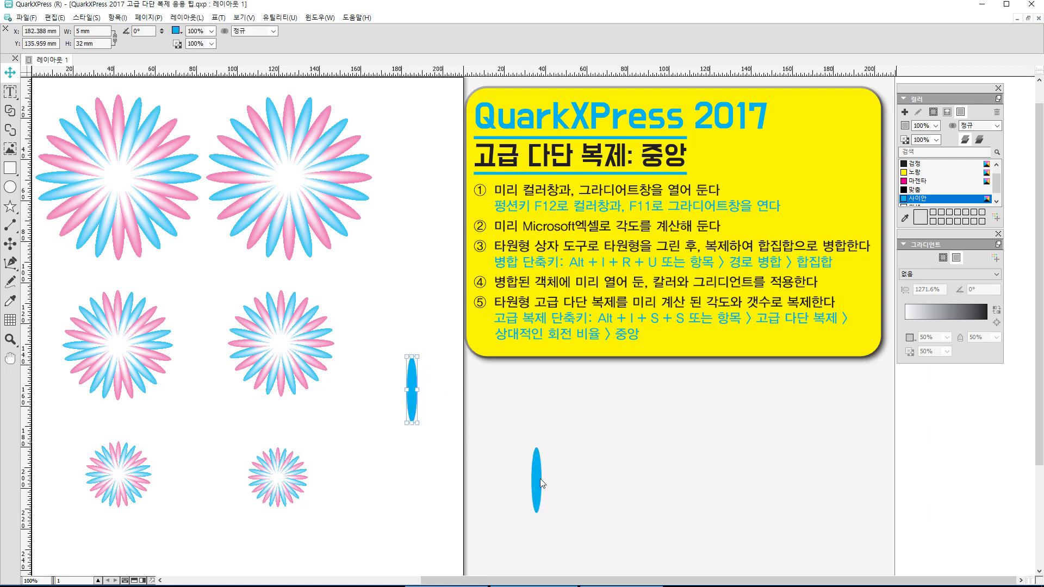
{"action": "left_click_drag", "start_coordinate": [540, 483], "coordinate": [414, 473]}
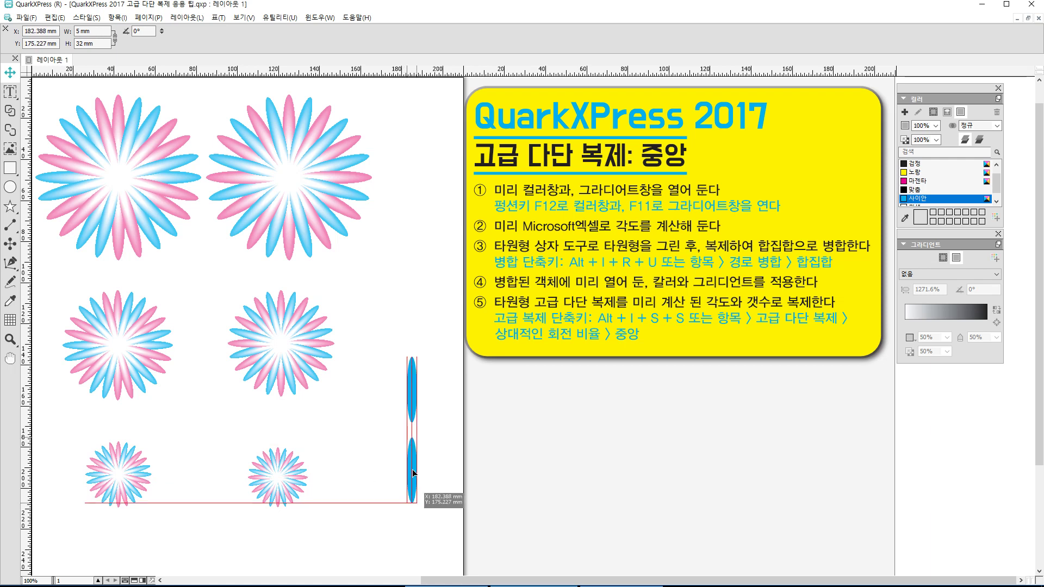
- Merge the two cyan ellipses into one object with the 합집합 path operation
{"action": "left_click_drag", "start_coordinate": [413, 471], "coordinate": [402, 392]}
{"action": "left_click", "coordinate": [455, 491]}
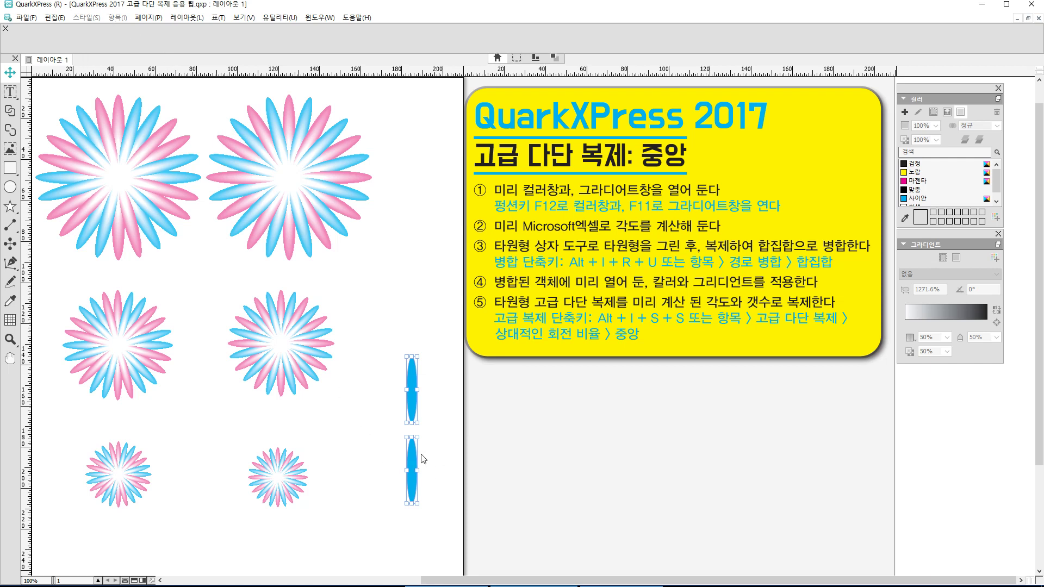
{"action": "left_click_drag", "start_coordinate": [427, 465], "coordinate": [392, 386]}
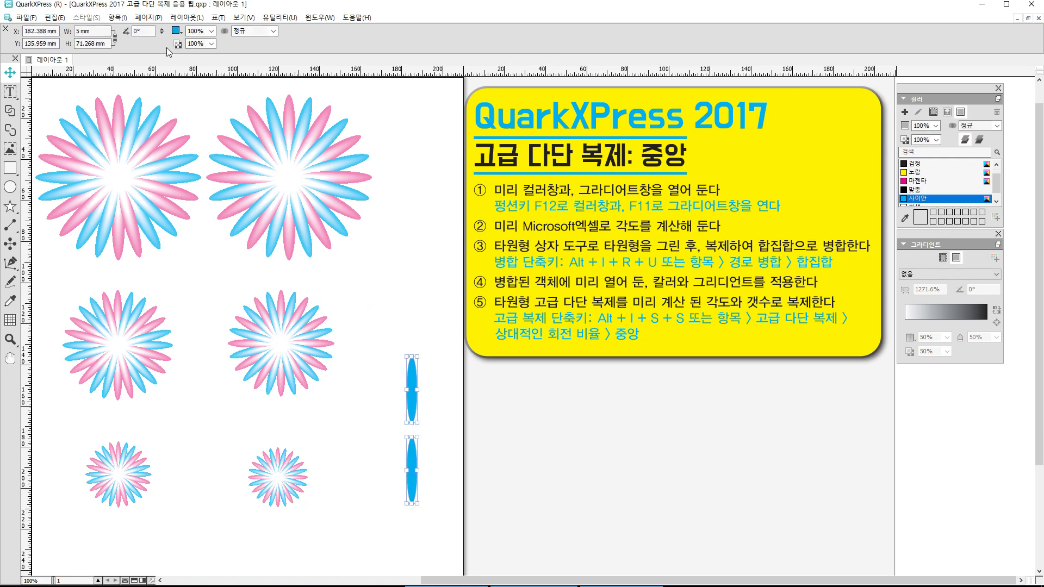
{"action": "left_click", "coordinate": [117, 18]}
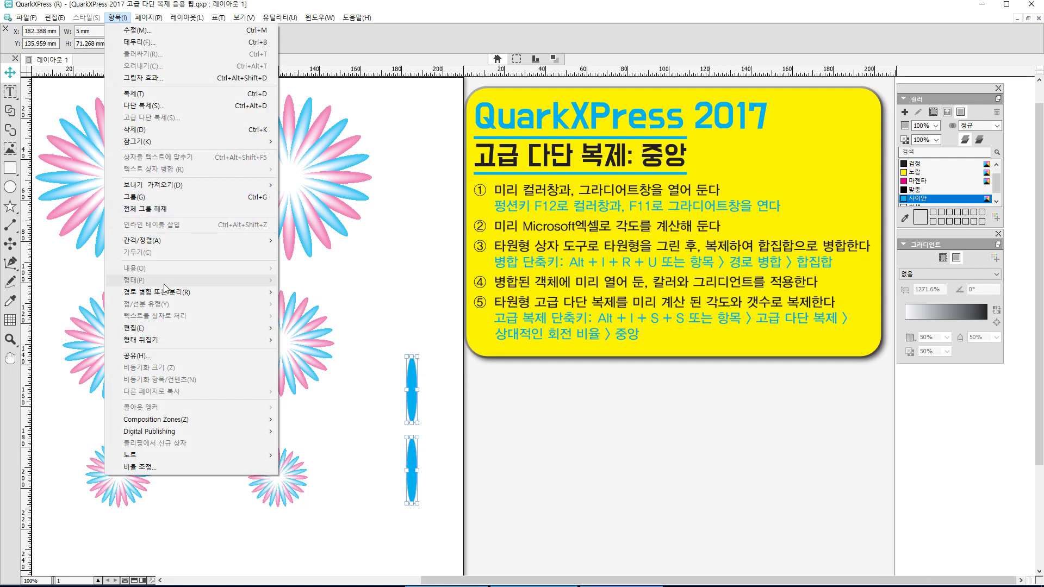
{"action": "mouse_move", "coordinate": [164, 289]}
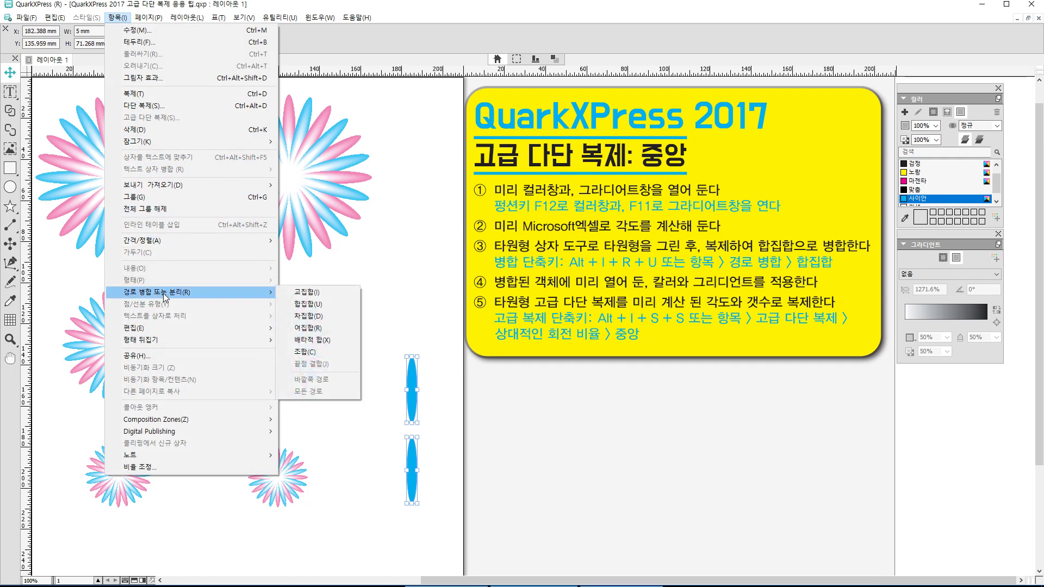
{"action": "left_click", "coordinate": [310, 306]}
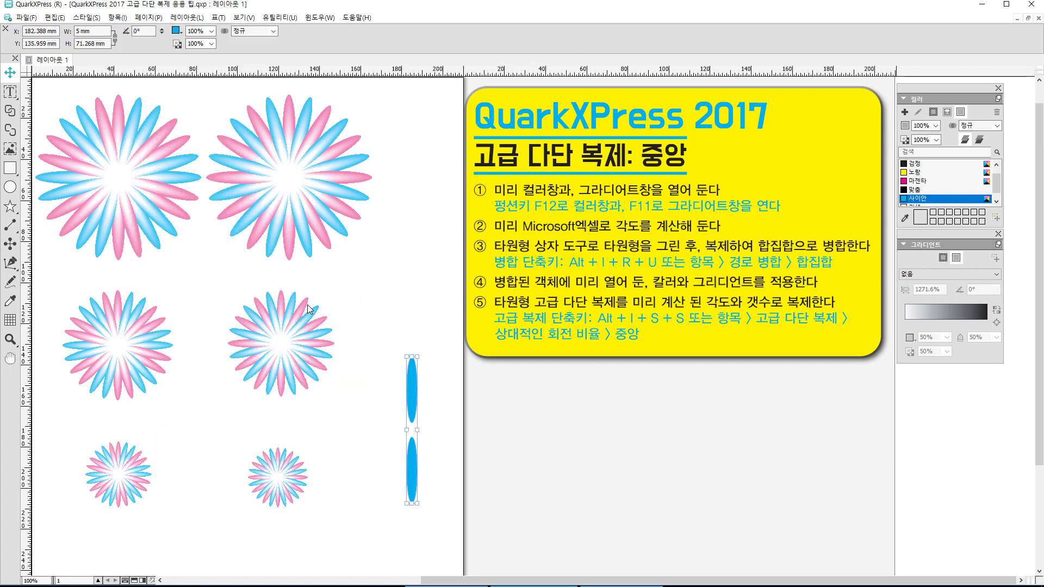
{"action": "left_click", "coordinate": [461, 433]}
- Apply a 방사형 gradient to the merged ellipse object
{"action": "left_click", "coordinate": [413, 391]}
{"action": "left_click", "coordinate": [987, 277]}
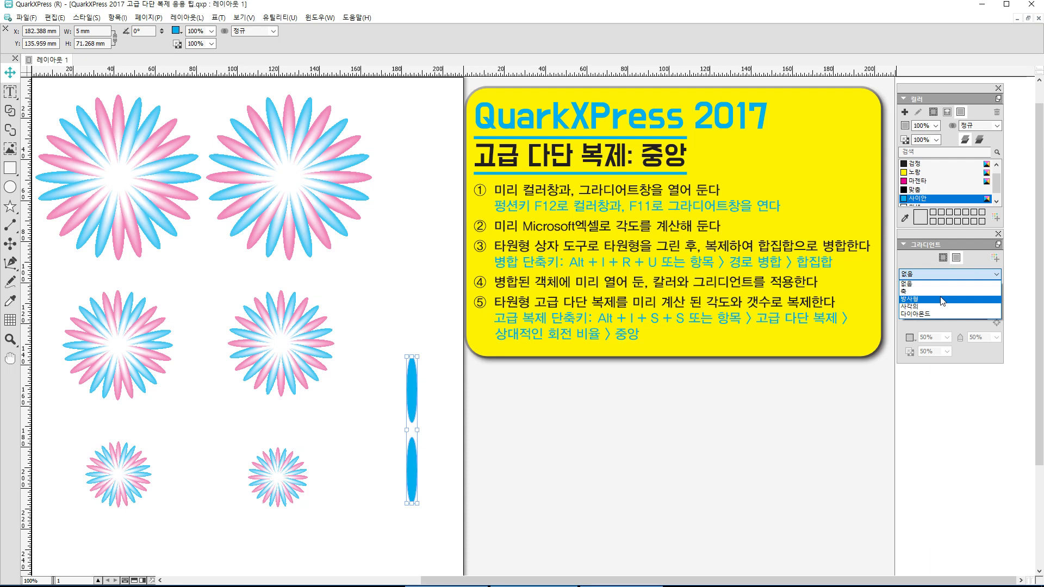
{"action": "left_click", "coordinate": [943, 300]}
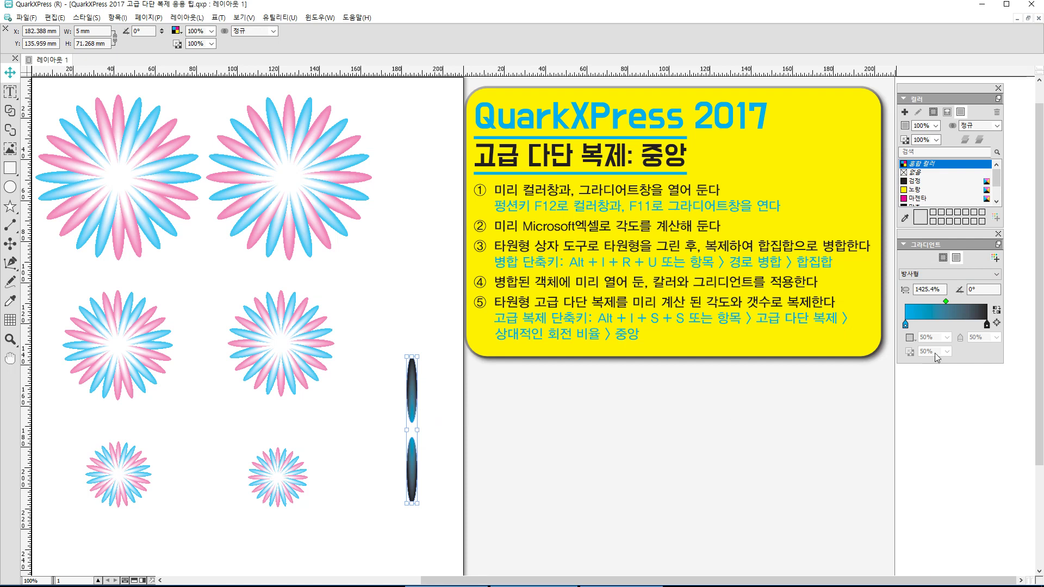
- Set the gradient's black end stop to a new colour, FOCOLTONE 3470
{"action": "left_click", "coordinate": [988, 325]}
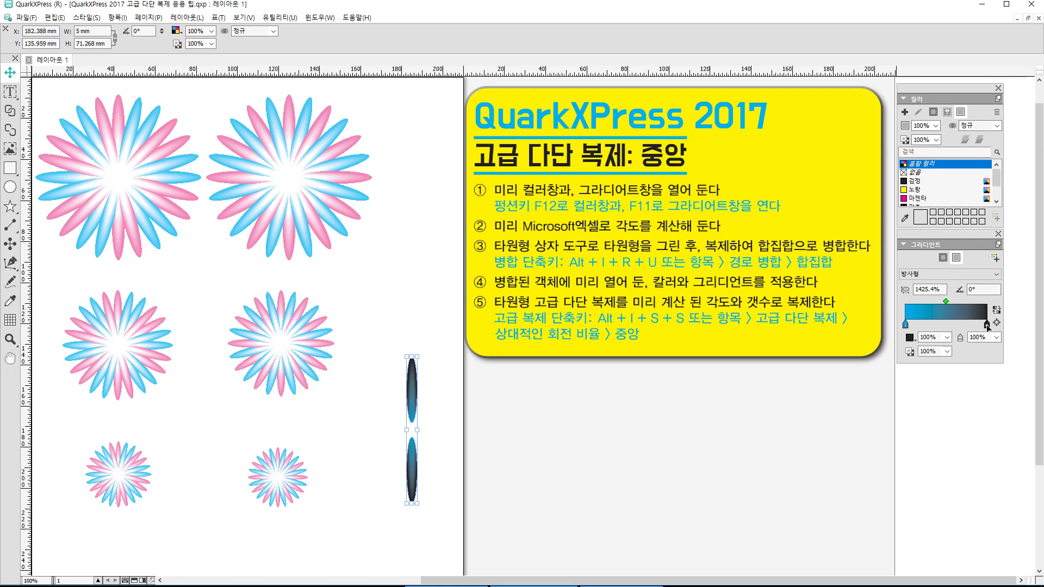
{"action": "left_click", "coordinate": [949, 338]}
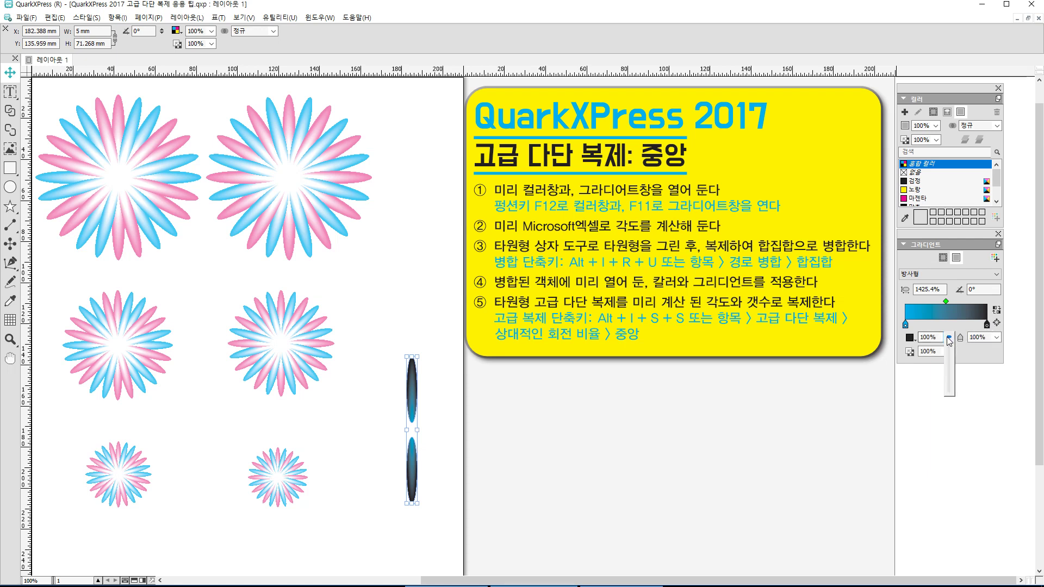
{"action": "left_click", "coordinate": [910, 340]}
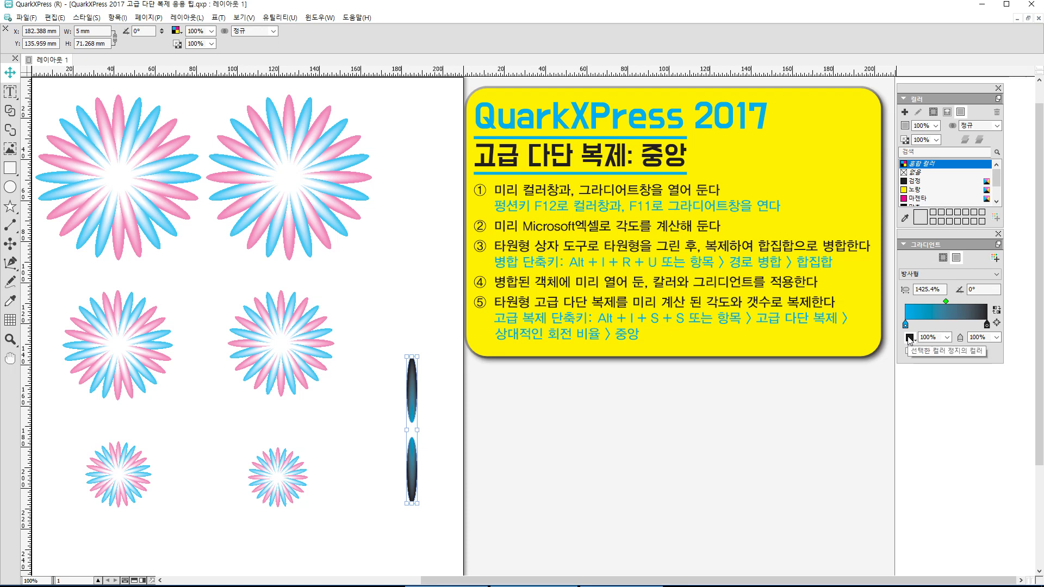
{"action": "left_click", "coordinate": [909, 339]}
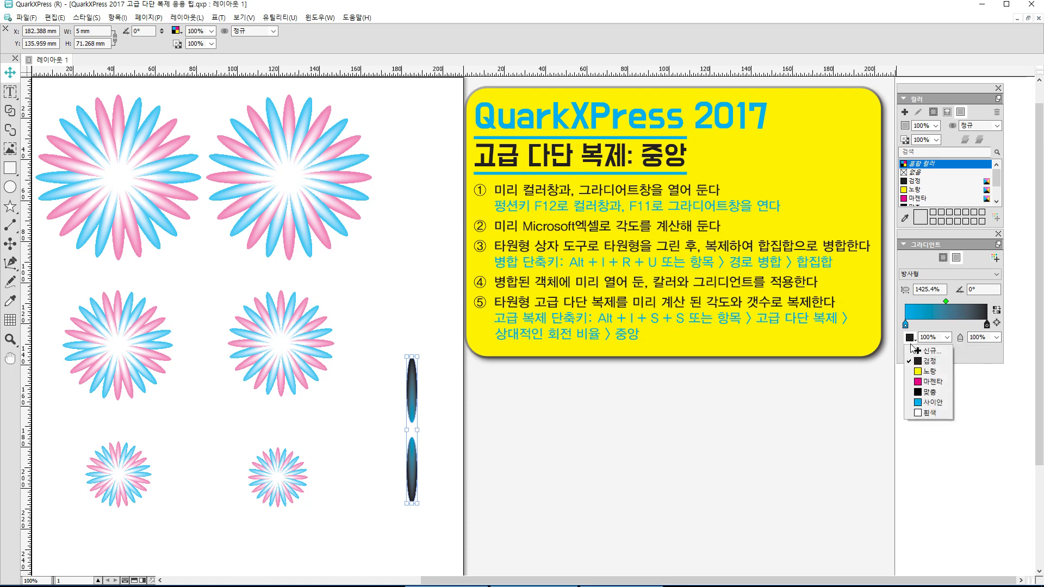
{"action": "left_click", "coordinate": [919, 351]}
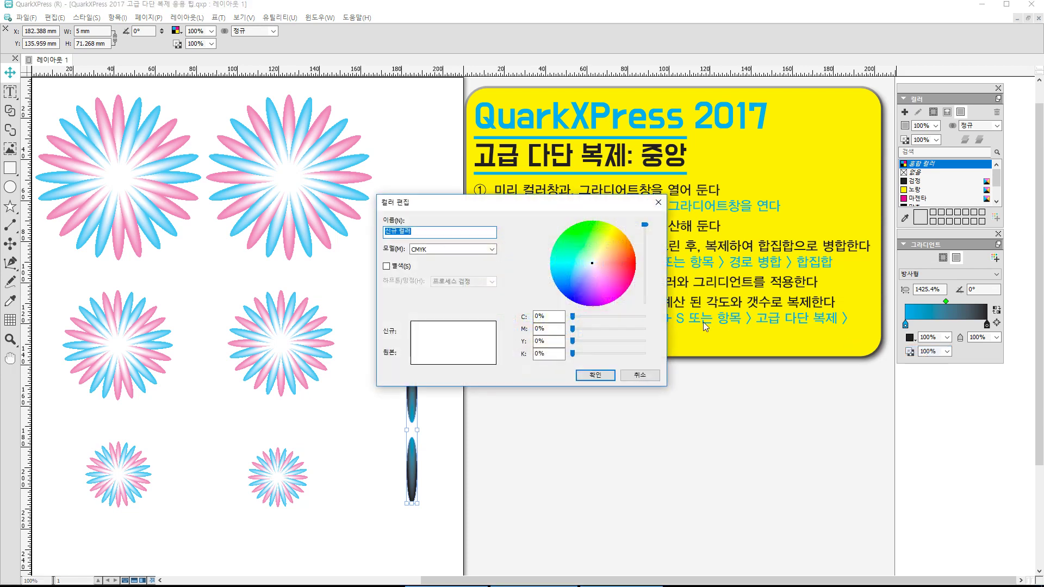
{"action": "left_click", "coordinate": [491, 249]}
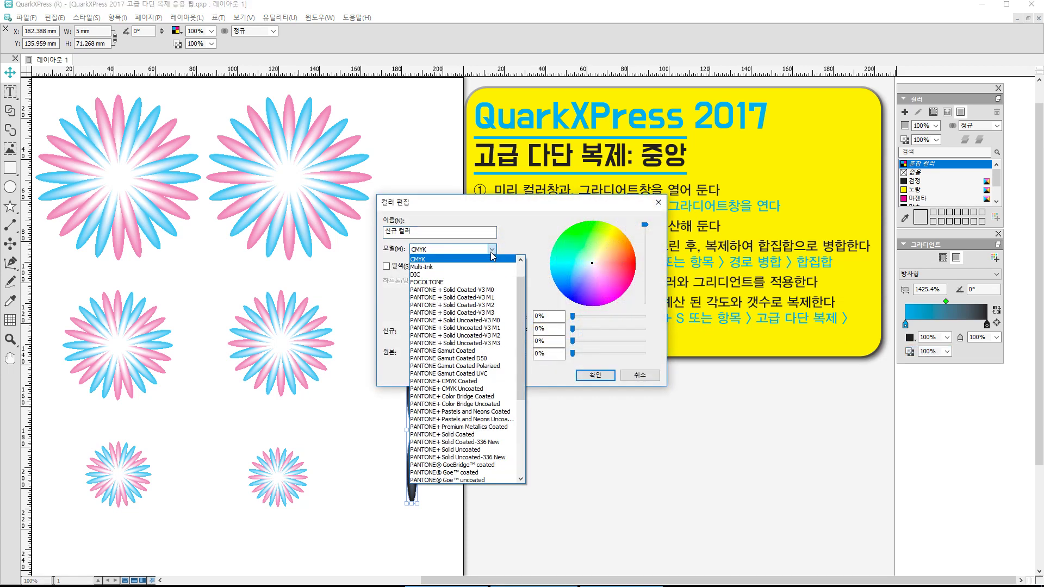
{"action": "left_click", "coordinate": [458, 284]}
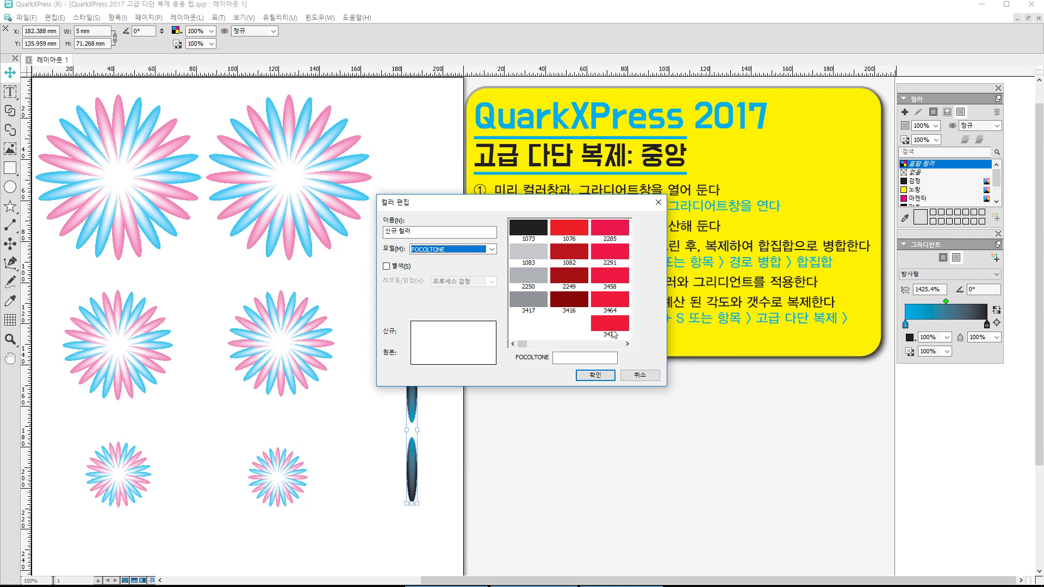
{"action": "left_click", "coordinate": [614, 326]}
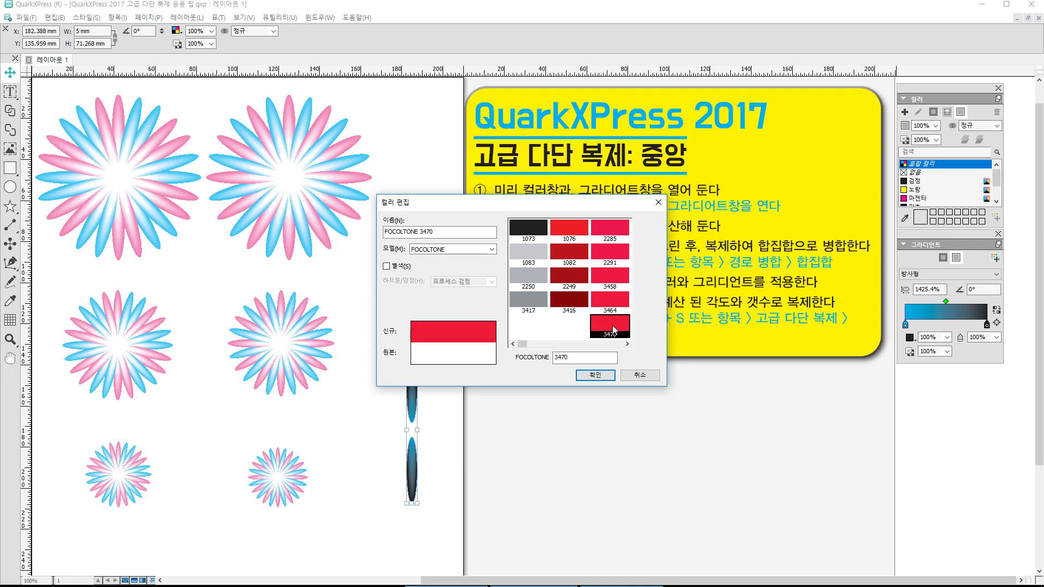
{"action": "left_click", "coordinate": [597, 377]}
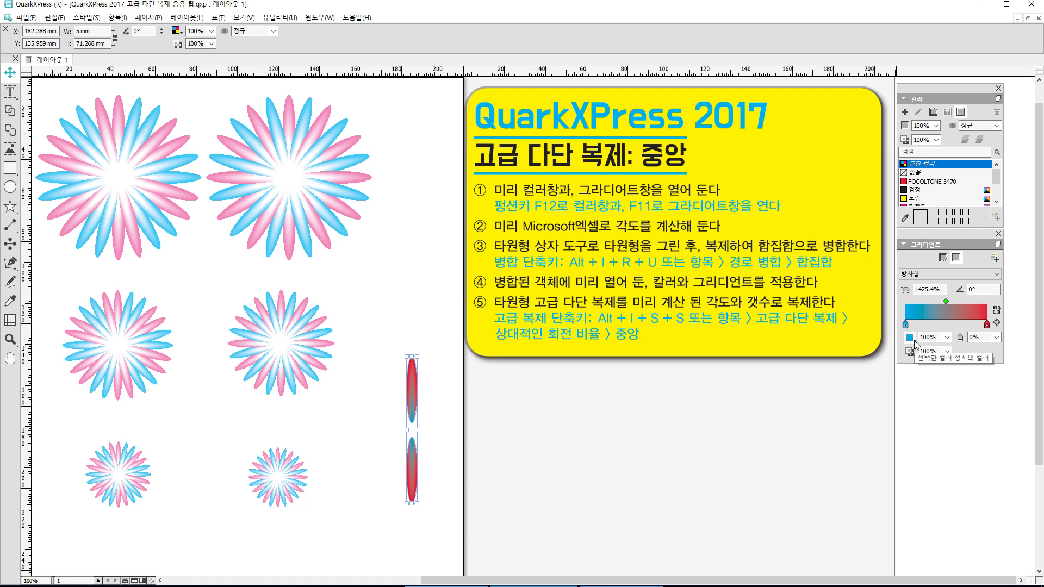
- Set the gradient's cyan start stop to 흰색 and add a 노랑 stop between the ends at 56.7%
{"action": "left_click", "coordinate": [911, 338]}
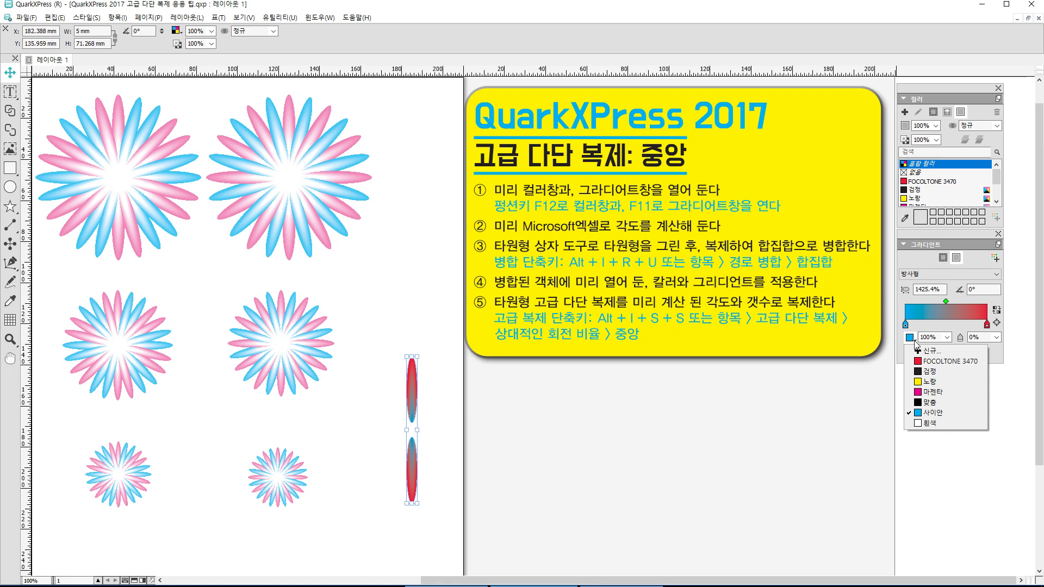
{"action": "left_click", "coordinate": [920, 424]}
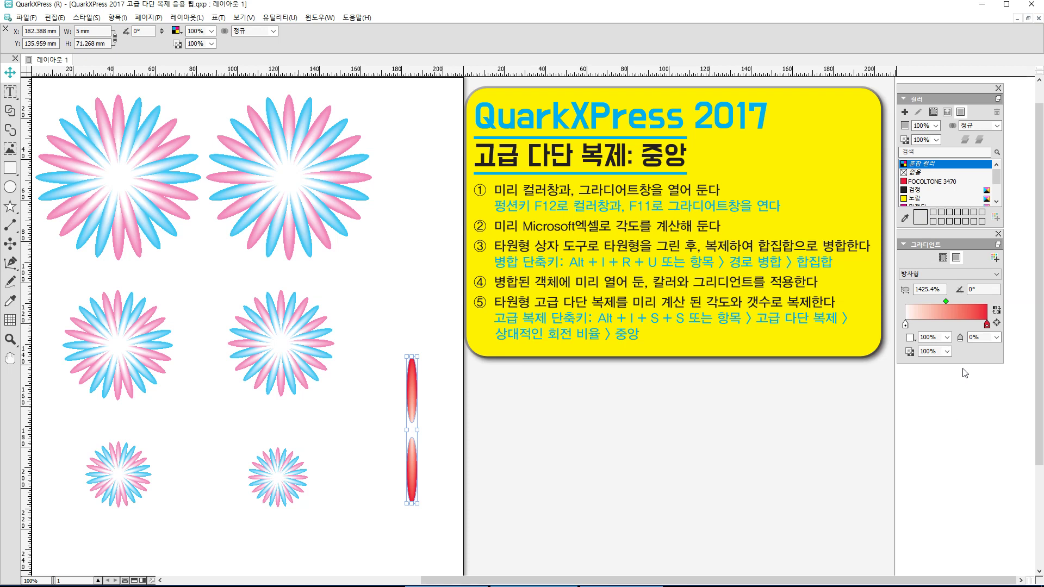
{"action": "left_click", "coordinate": [933, 324]}
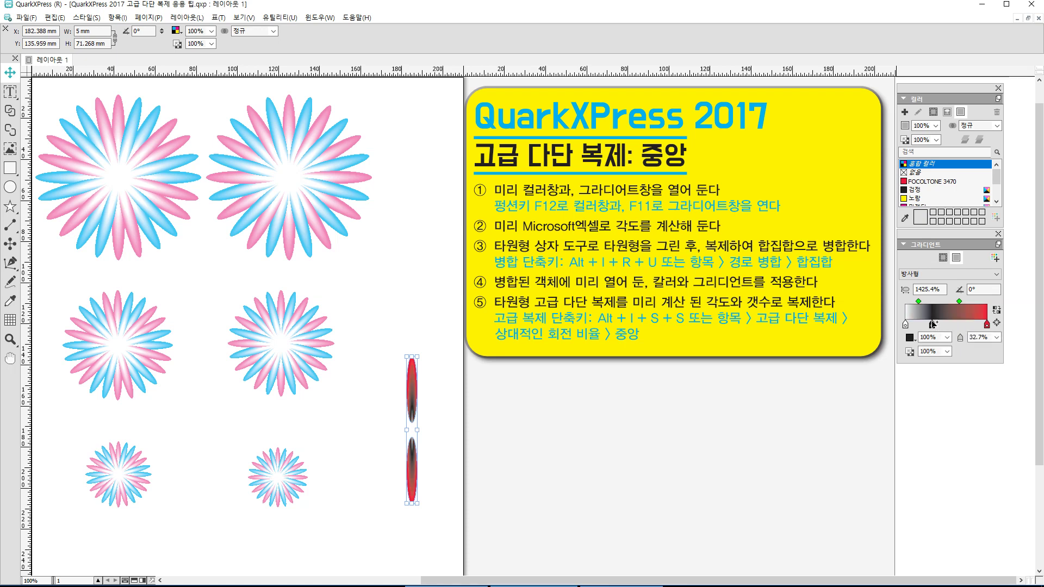
{"action": "left_click", "coordinate": [912, 339]}
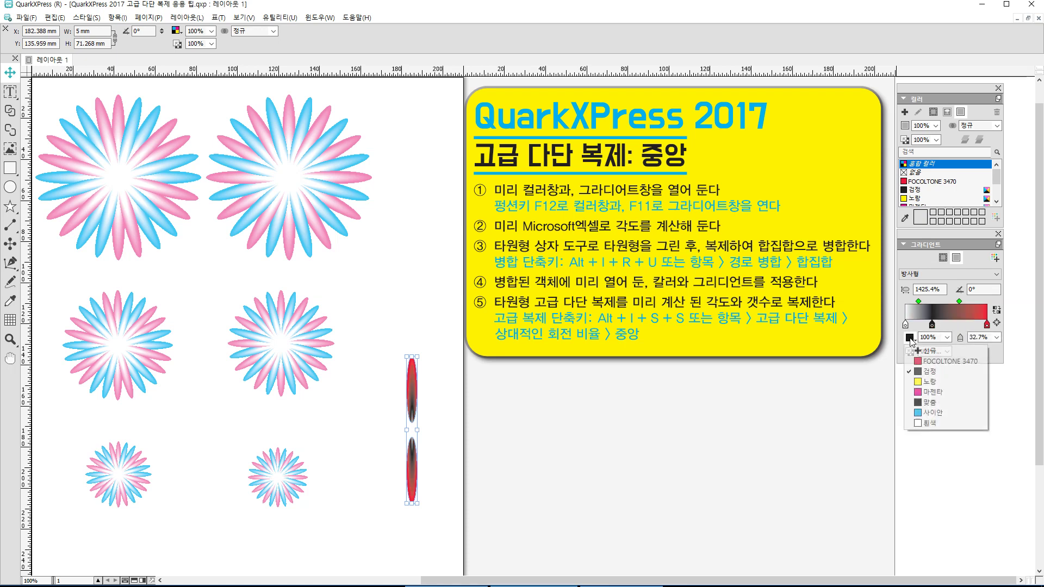
{"action": "left_click", "coordinate": [928, 382]}
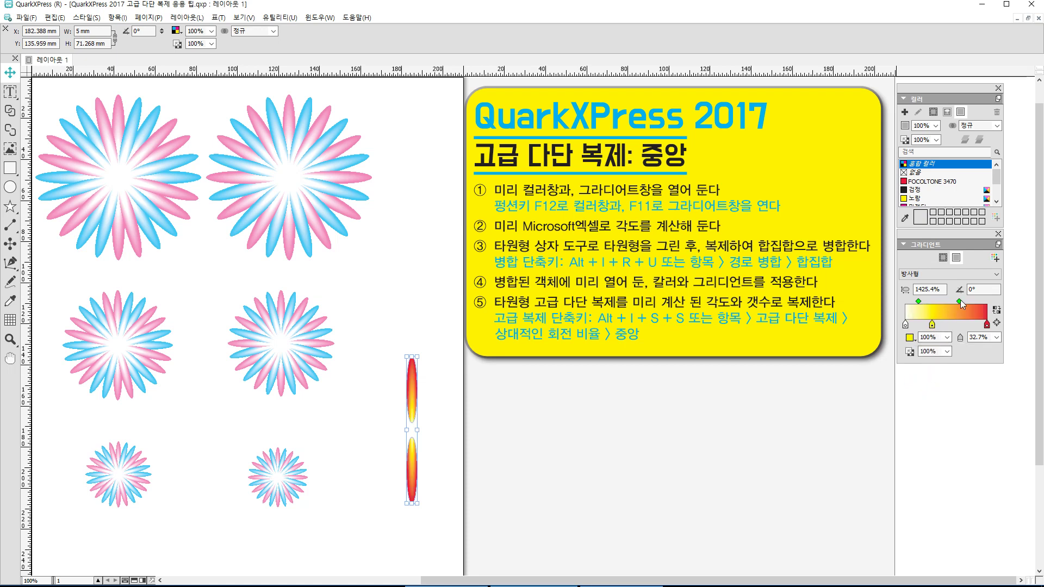
{"action": "left_click_drag", "start_coordinate": [961, 300], "coordinate": [953, 326]}
{"action": "mouse_move", "coordinate": [949, 326]}
{"action": "left_mouse_down"}
{"action": "mouse_move", "coordinate": [923, 302]}
{"action": "mouse_move", "coordinate": [952, 325]}
{"action": "left_mouse_up"}
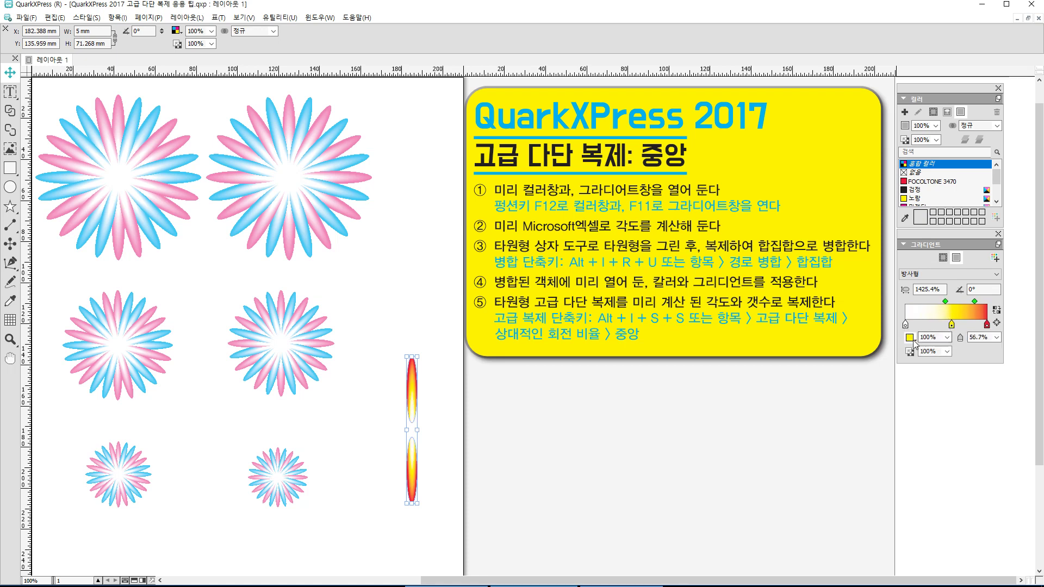
{"action": "left_click", "coordinate": [692, 423]}
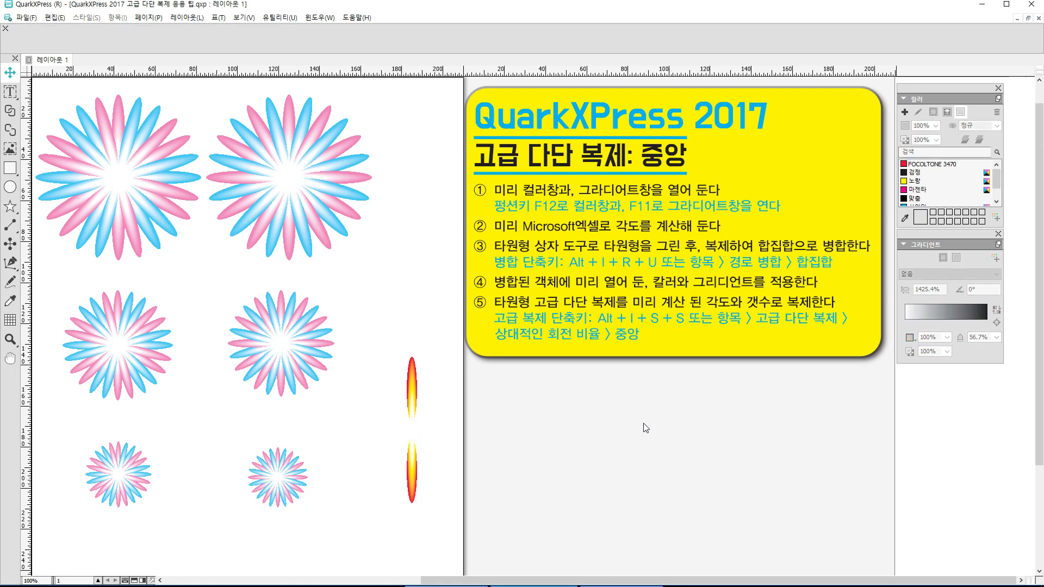
- Try duplicating the merged ellipse object with 고급 다단 복제 using 1 repeat, a 5 mm 가로 간격 and 중앙 rotation, and undo it
{"action": "left_click", "coordinate": [410, 380]}
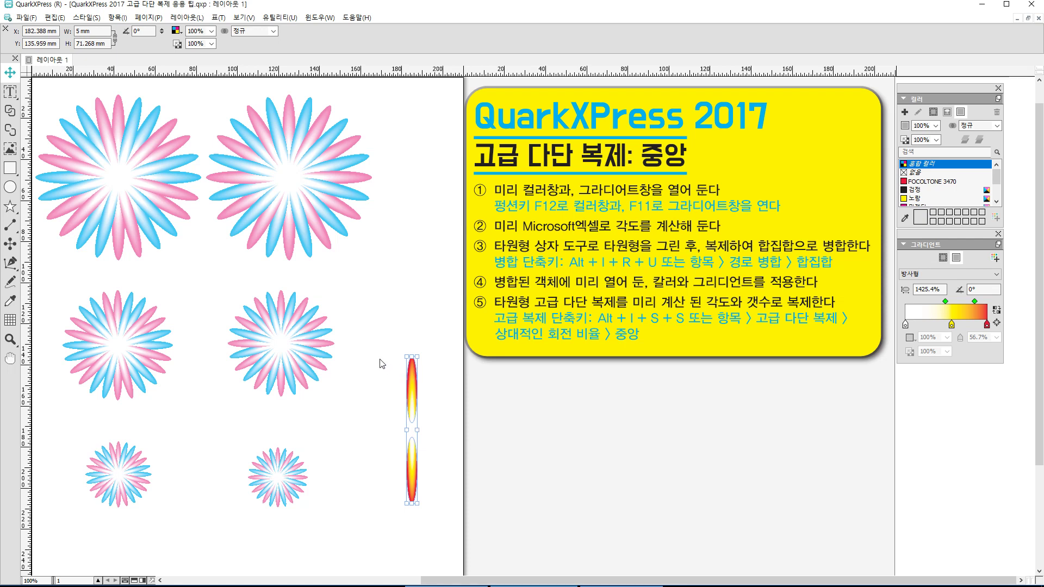
{"action": "left_click", "coordinate": [117, 17]}
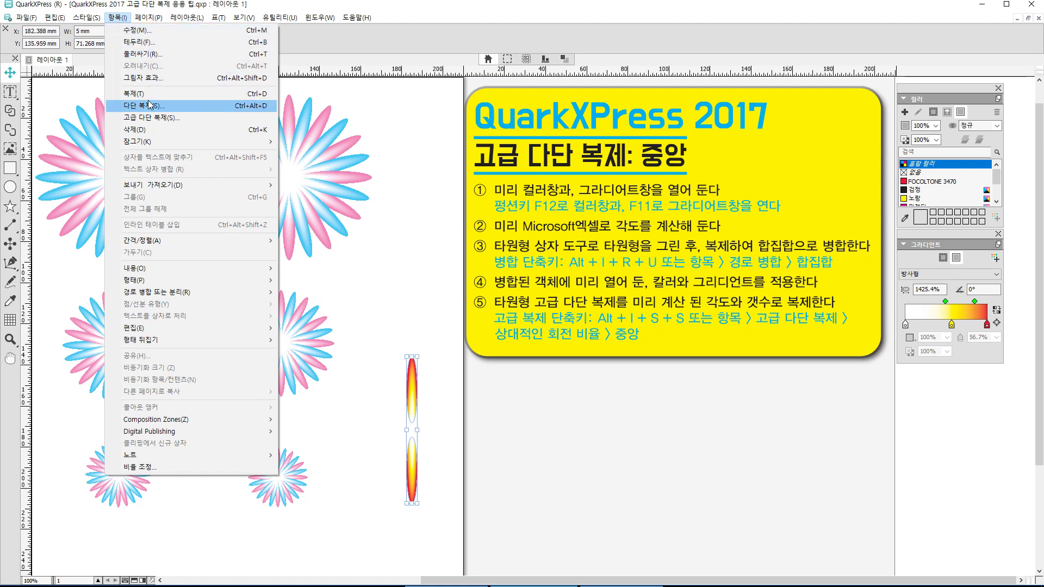
{"action": "left_click", "coordinate": [154, 117]}
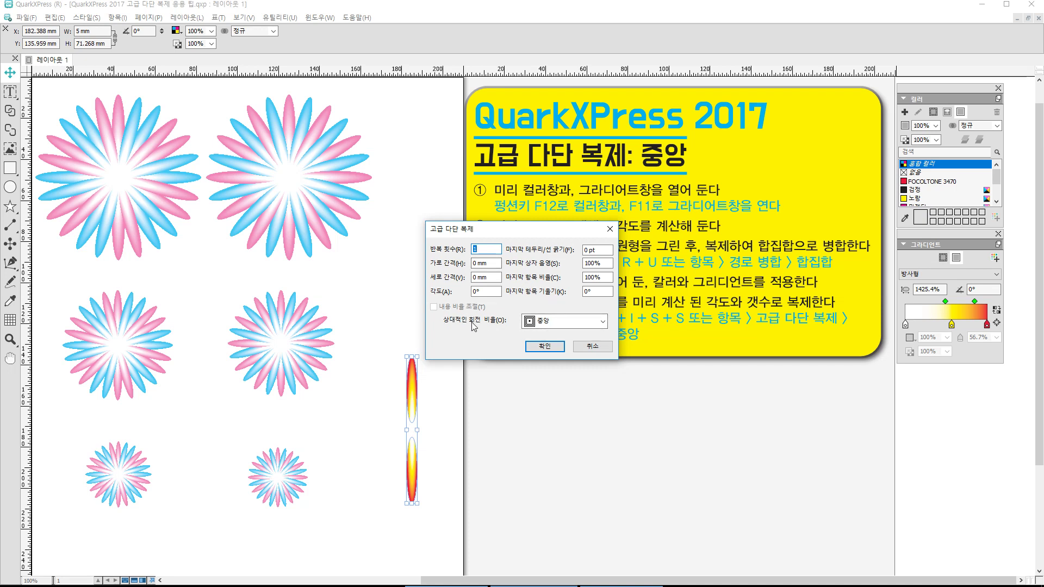
{"action": "left_click", "coordinate": [598, 322]}
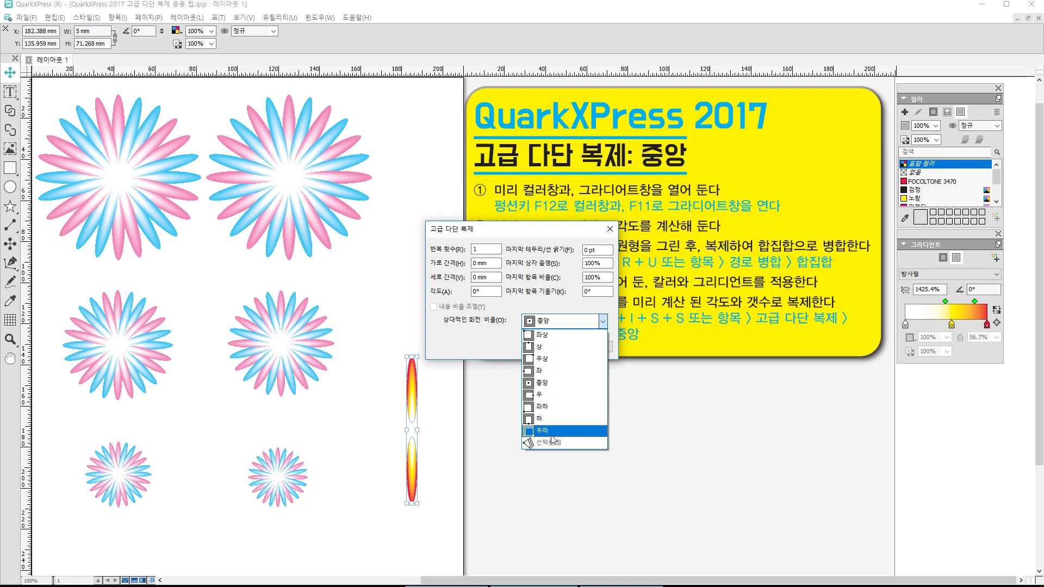
{"action": "left_click", "coordinate": [539, 383]}
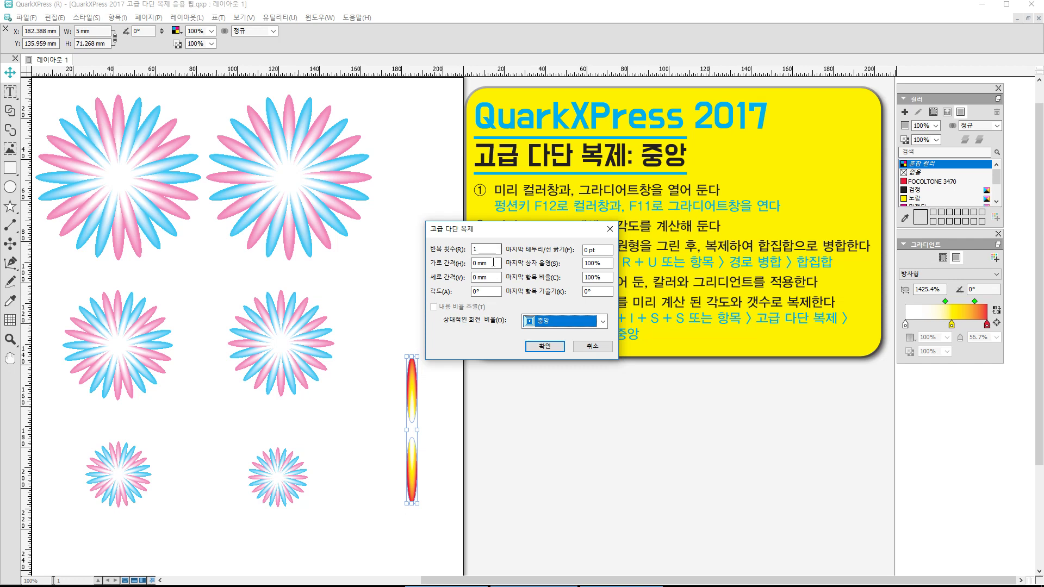
{"action": "left_click_drag", "start_coordinate": [494, 262], "coordinate": [471, 262]}
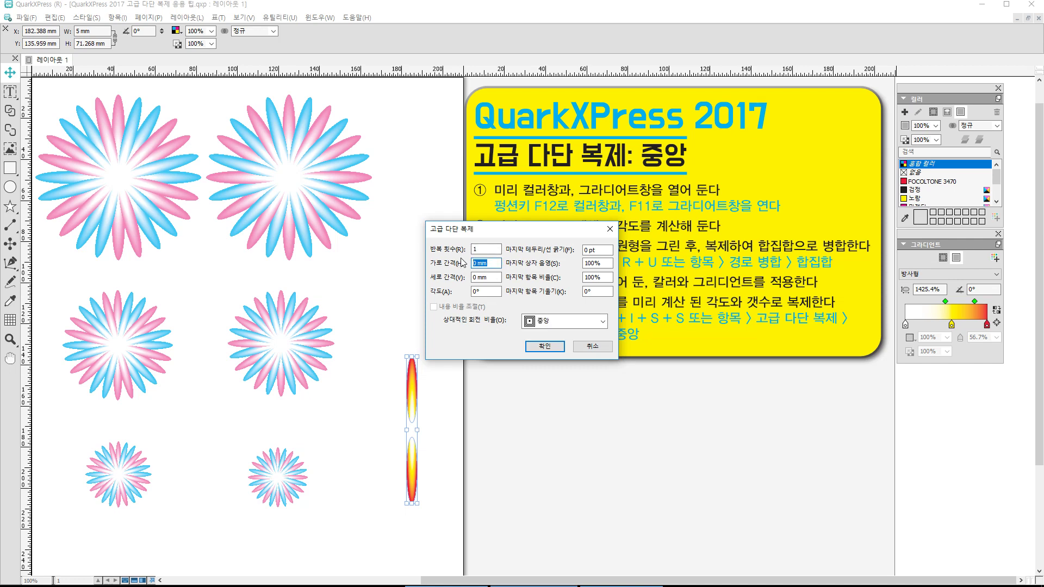
{"action": "type", "text": "5"}
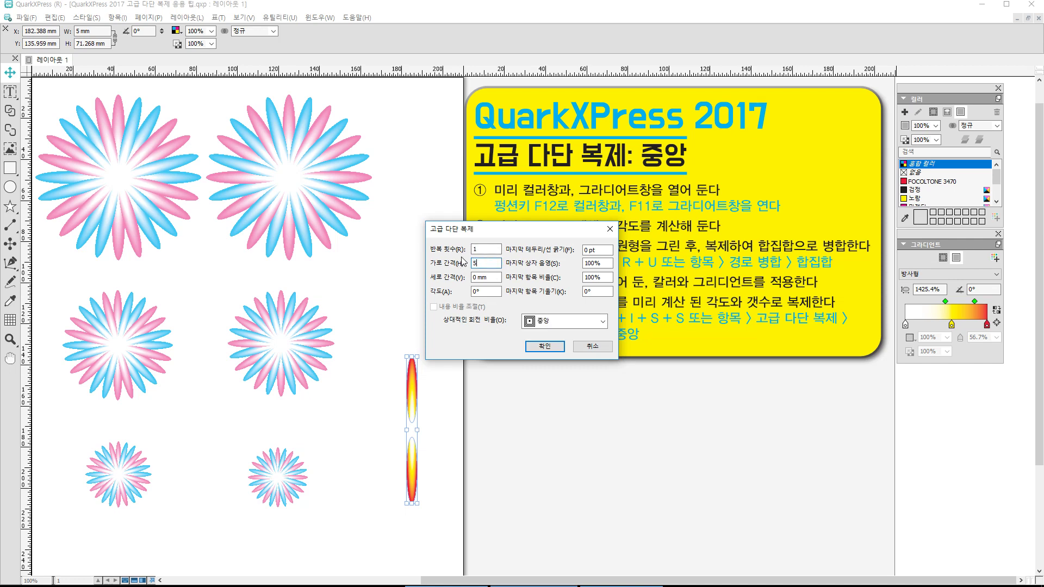
{"action": "left_click", "coordinate": [544, 347]}
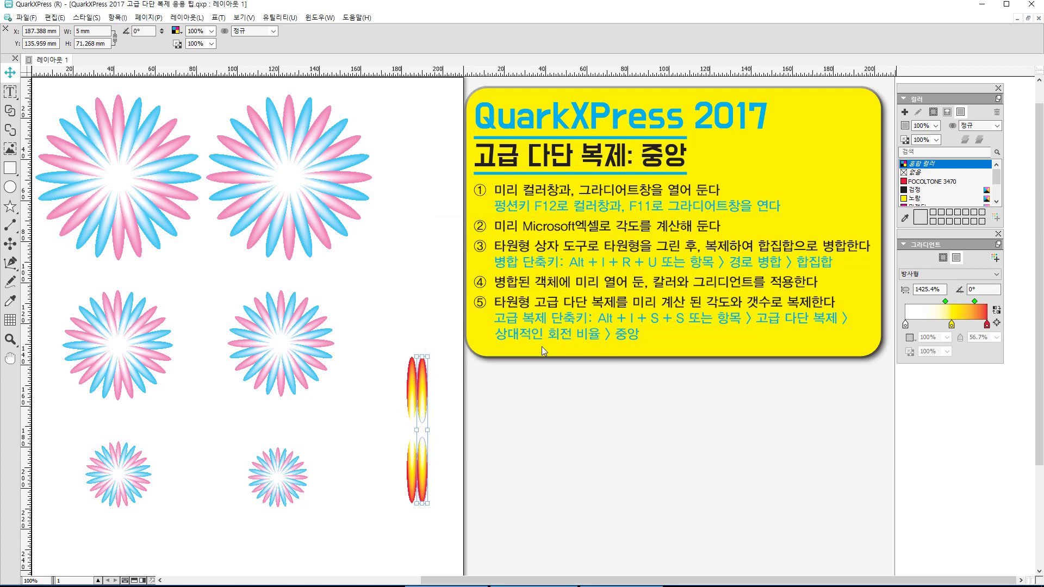
{"action": "key", "text": "ctrl+z"}
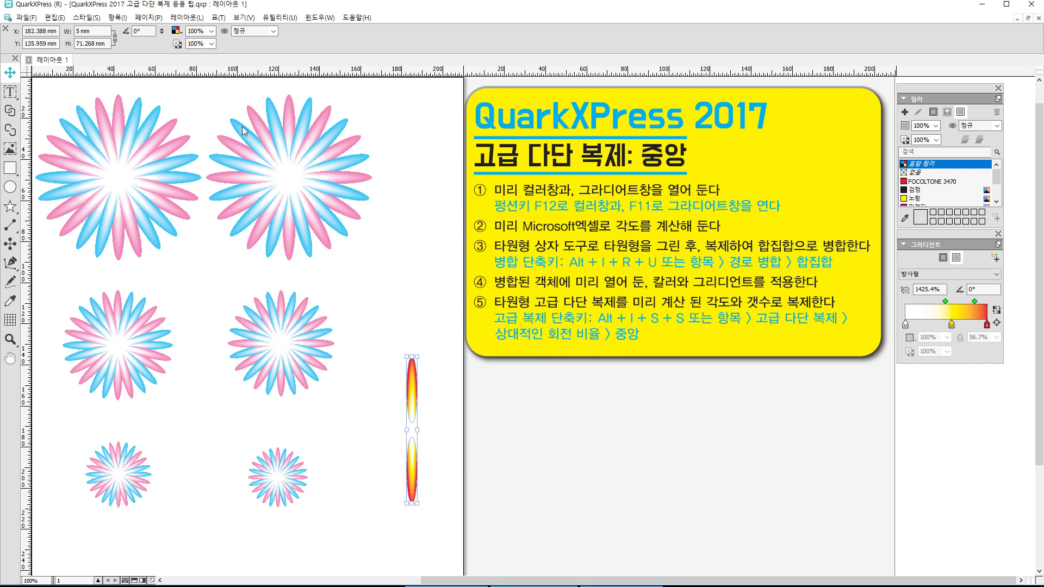
- Repeat the merged ellipse object 11 times with 고급 다단 복제, using 0 mm 가로 간격, a 30° angle and 중앙 rotation
{"action": "left_click", "coordinate": [118, 18]}
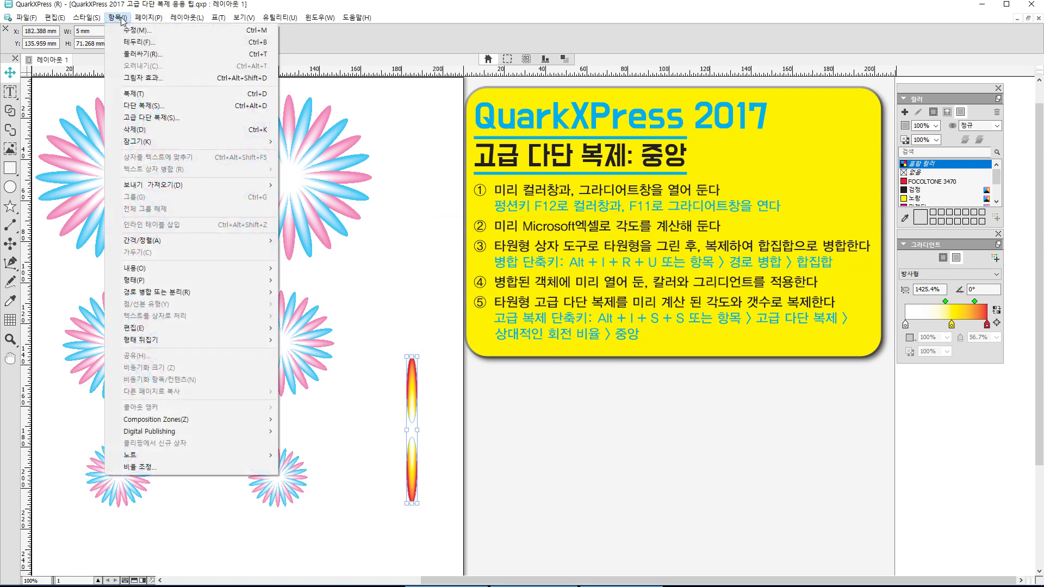
{"action": "left_click", "coordinate": [151, 119]}
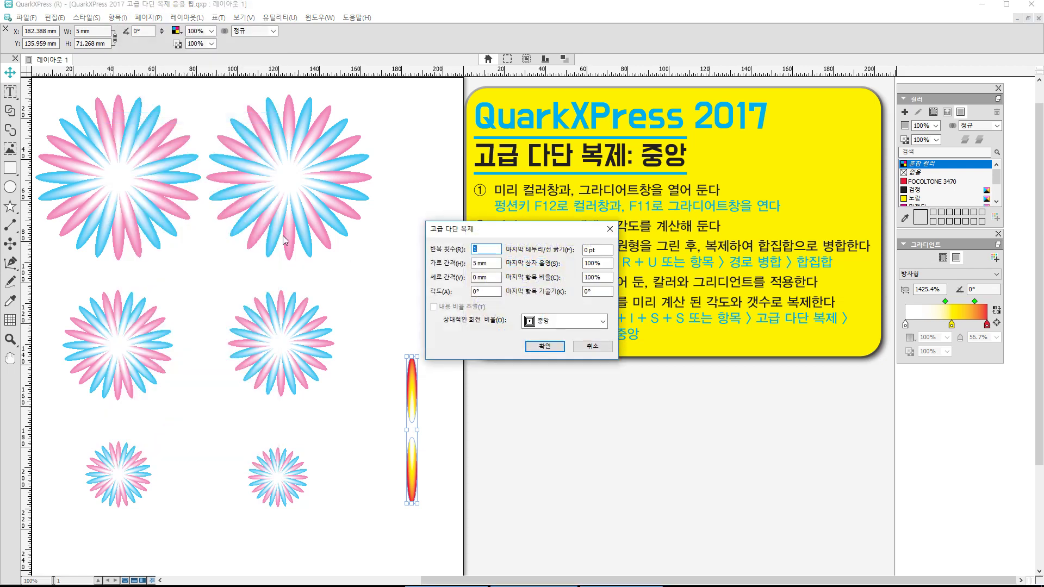
{"action": "left_click_drag", "start_coordinate": [491, 263], "coordinate": [474, 262]}
{"action": "type", "text": "0"}
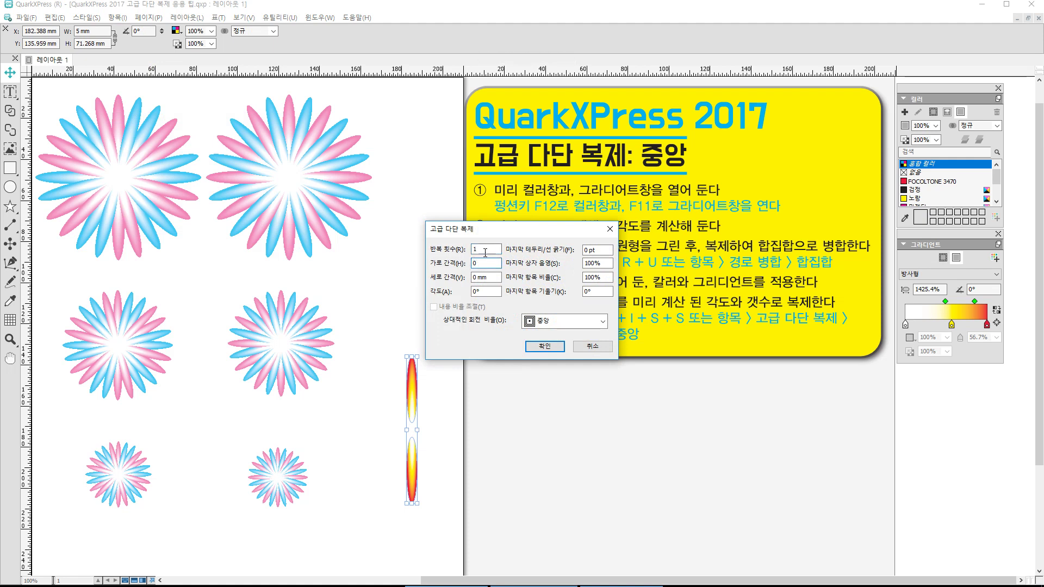
{"action": "left_click_drag", "start_coordinate": [486, 249], "coordinate": [457, 246]}
{"action": "type", "text": "11"}
{"action": "left_click_drag", "start_coordinate": [491, 291], "coordinate": [460, 293]}
{"action": "type", "text": "3"}
{"action": "left_click", "coordinate": [545, 348]}
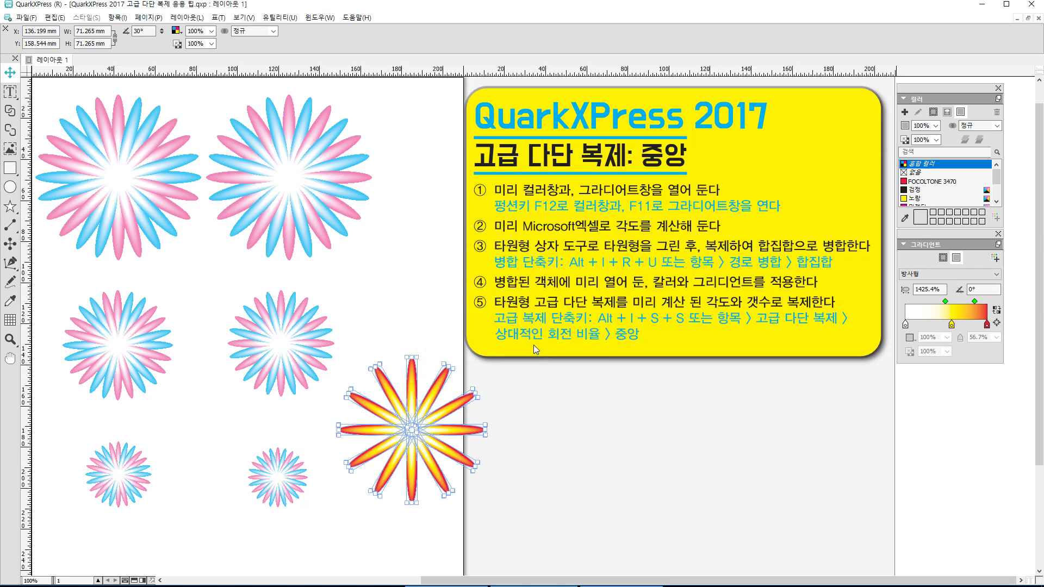
{"action": "left_click", "coordinate": [433, 325]}
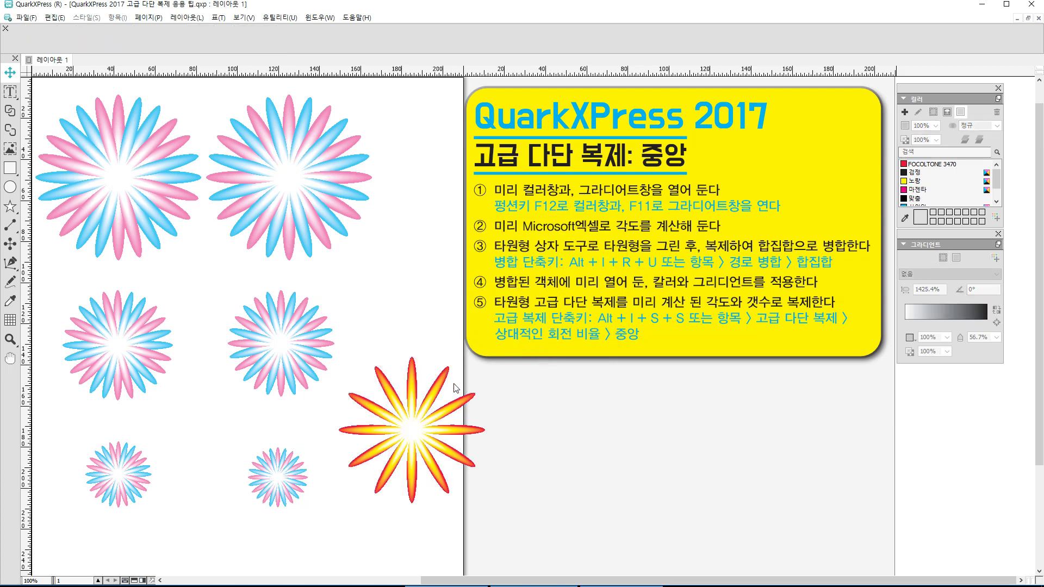
- Pull the topmost vertical petal pair off the red flower and set its gradient's red end stop to a new colour, FOCOLTONE 3507
{"action": "left_click", "coordinate": [413, 373]}
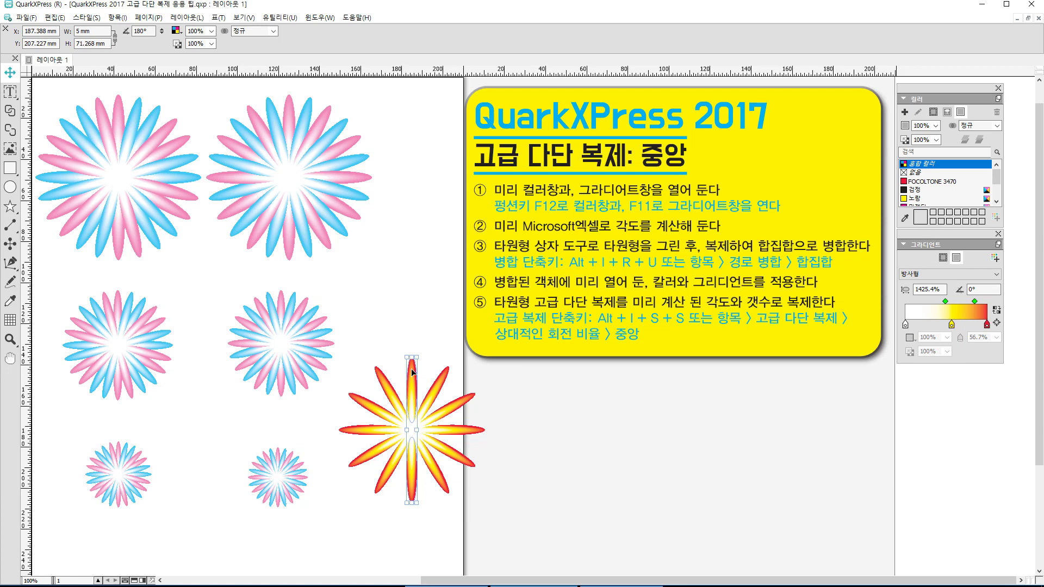
{"action": "left_click_drag", "start_coordinate": [414, 373], "coordinate": [464, 270]}
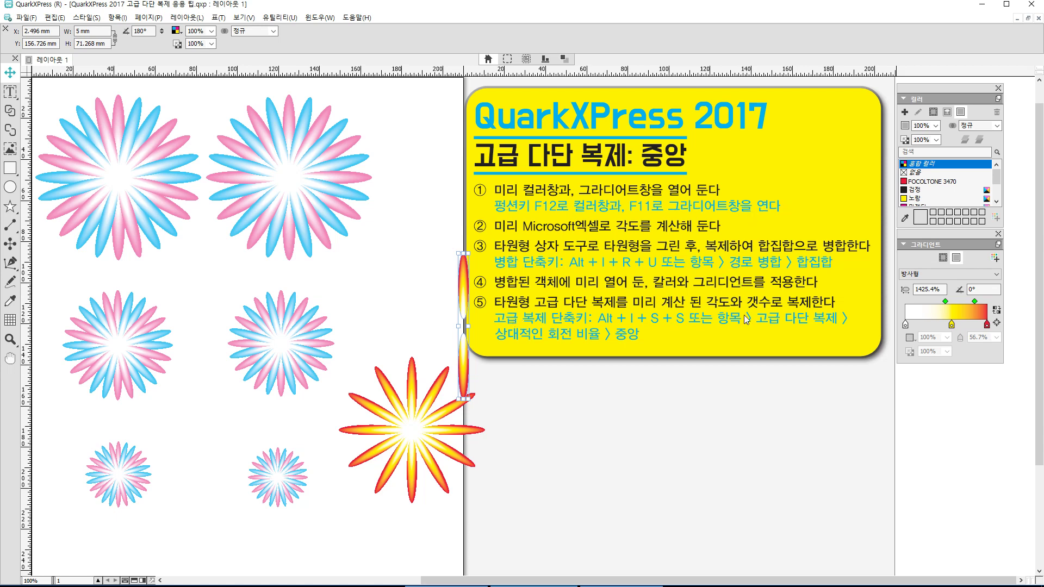
{"action": "left_click", "coordinate": [987, 325]}
{"action": "left_click", "coordinate": [910, 336]}
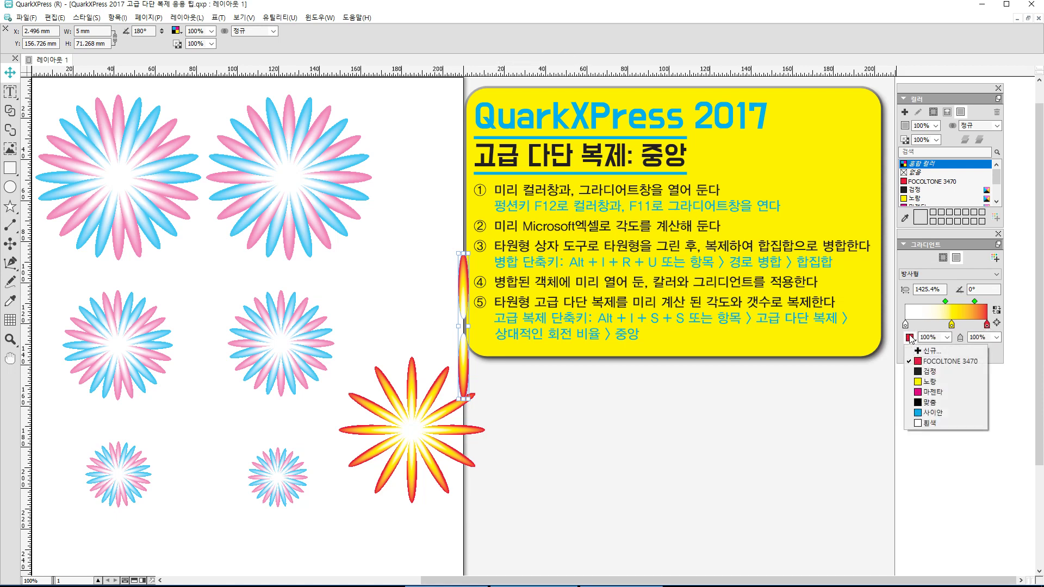
{"action": "left_click", "coordinate": [925, 351]}
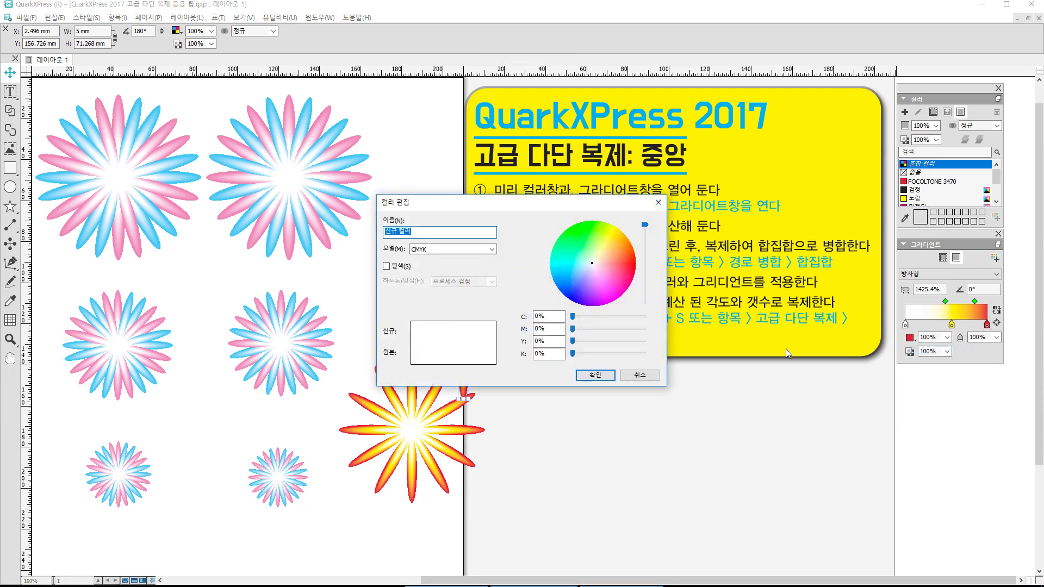
{"action": "left_click", "coordinate": [496, 252]}
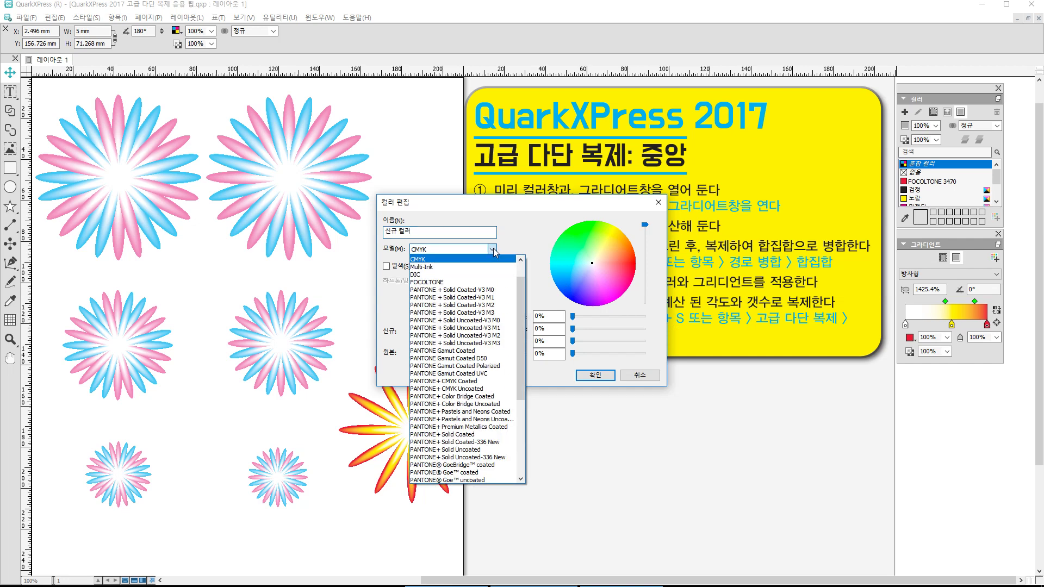
{"action": "left_click", "coordinate": [470, 290]}
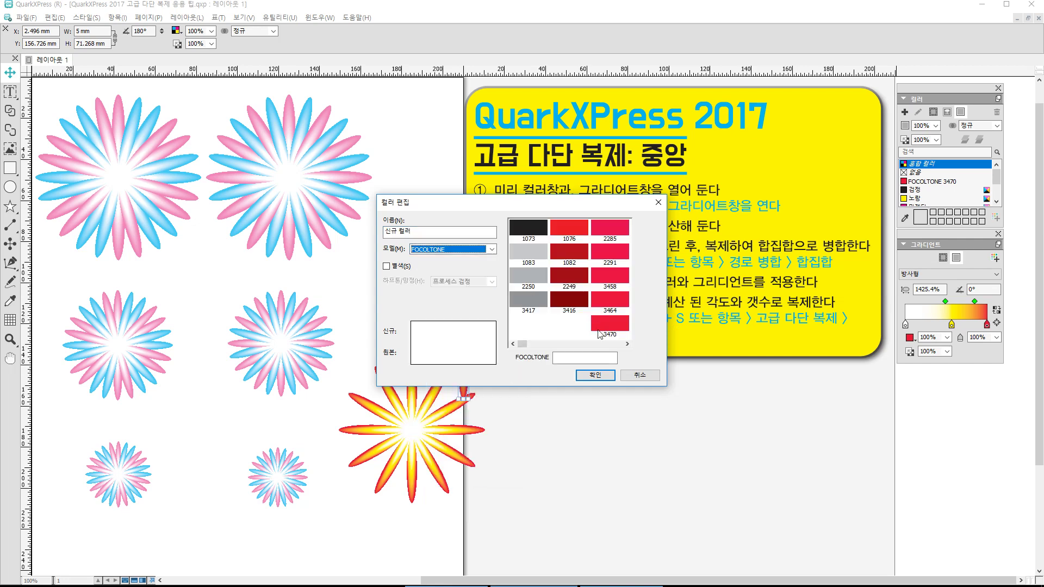
{"action": "left_click_drag", "start_coordinate": [523, 345], "coordinate": [527, 348]}
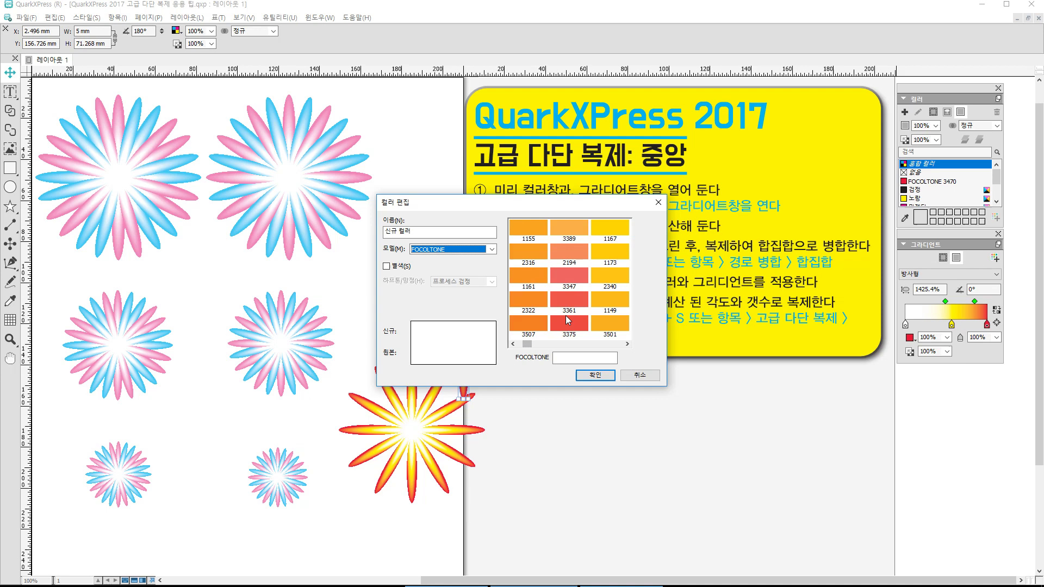
{"action": "left_click", "coordinate": [531, 319]}
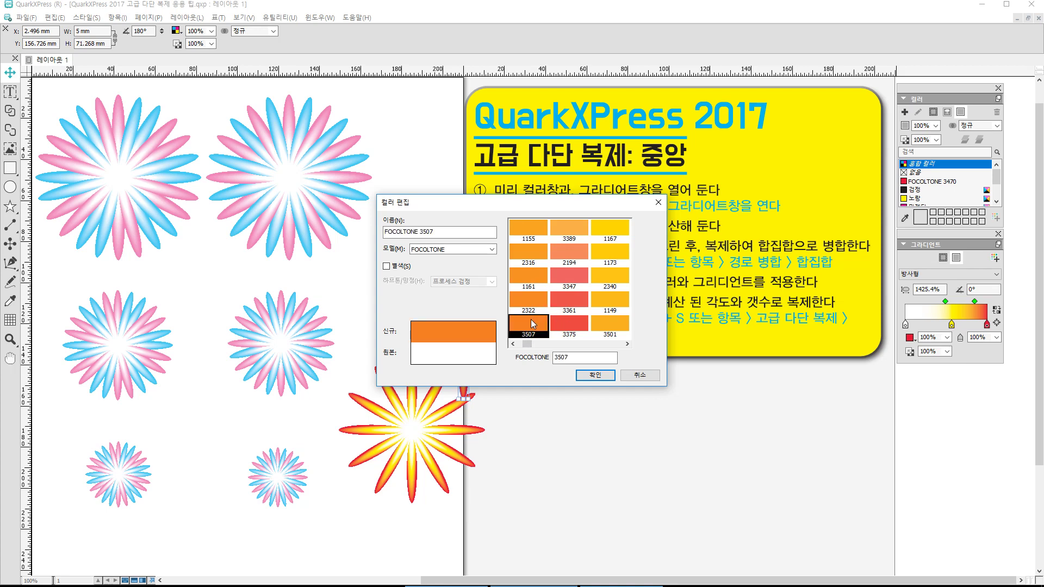
{"action": "left_click", "coordinate": [590, 376]}
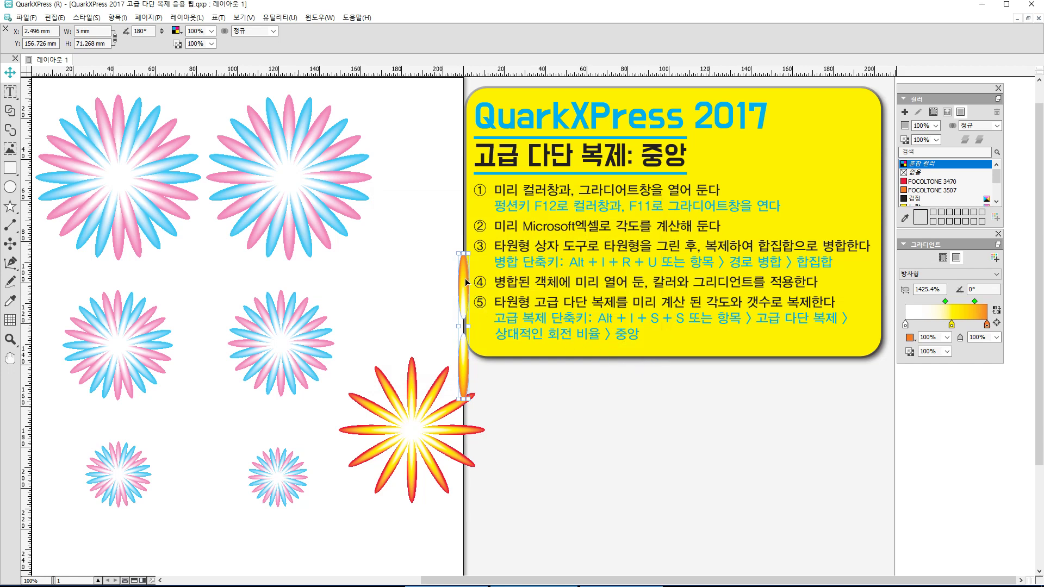
- Move the orange petal pair to the empty area beside the red flower and repeat it 11 times at 30° around 중앙
{"action": "left_click_drag", "start_coordinate": [466, 283], "coordinate": [559, 387]}
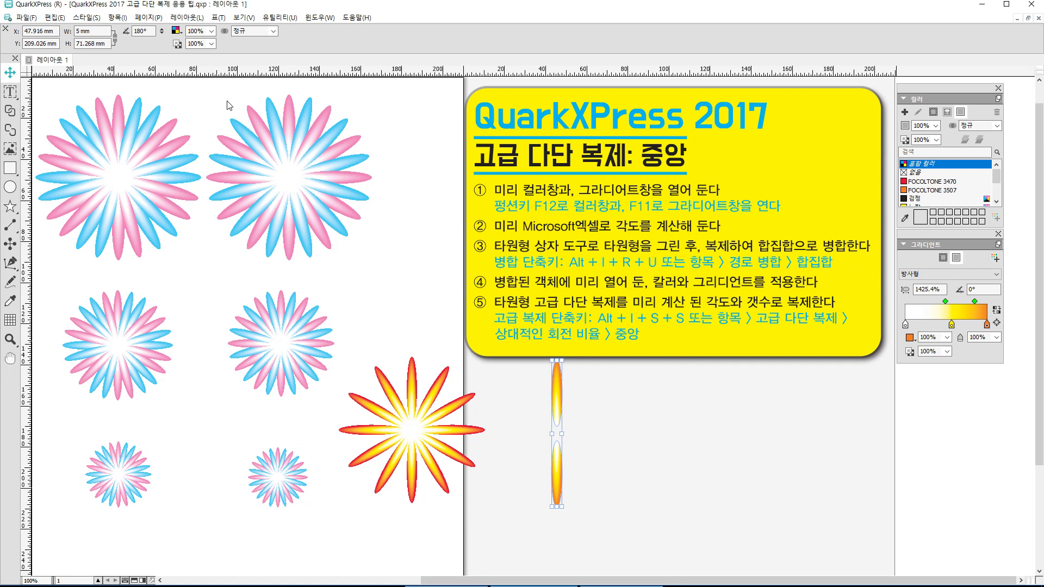
{"action": "left_click", "coordinate": [116, 18]}
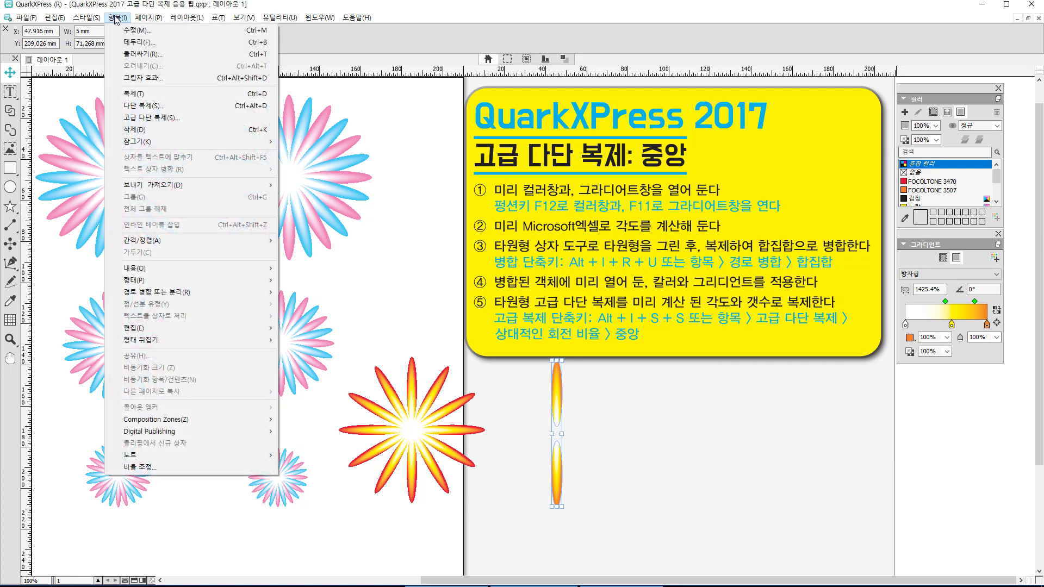
{"action": "left_click", "coordinate": [151, 117]}
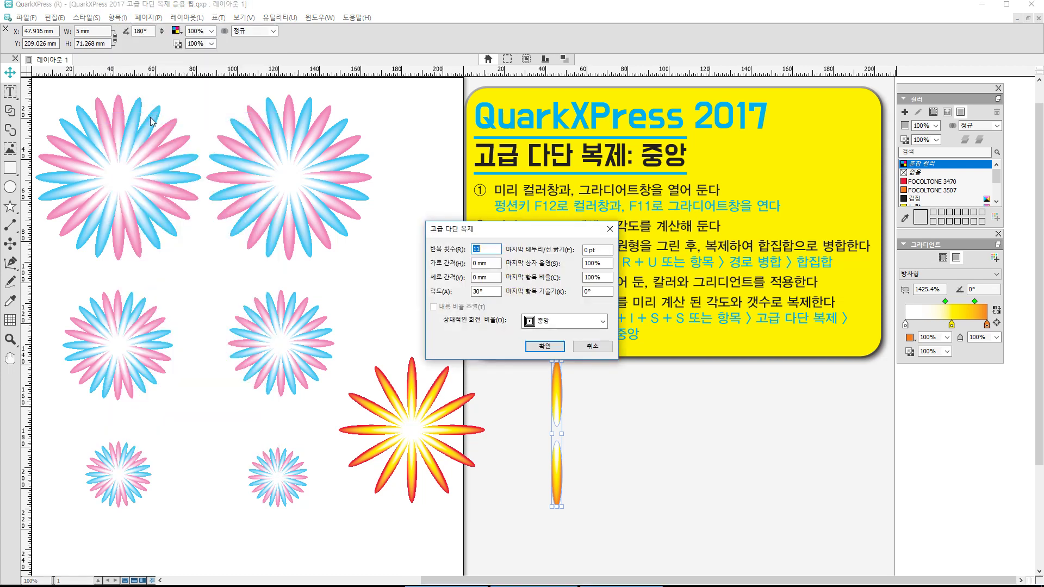
{"action": "left_click", "coordinate": [545, 347]}
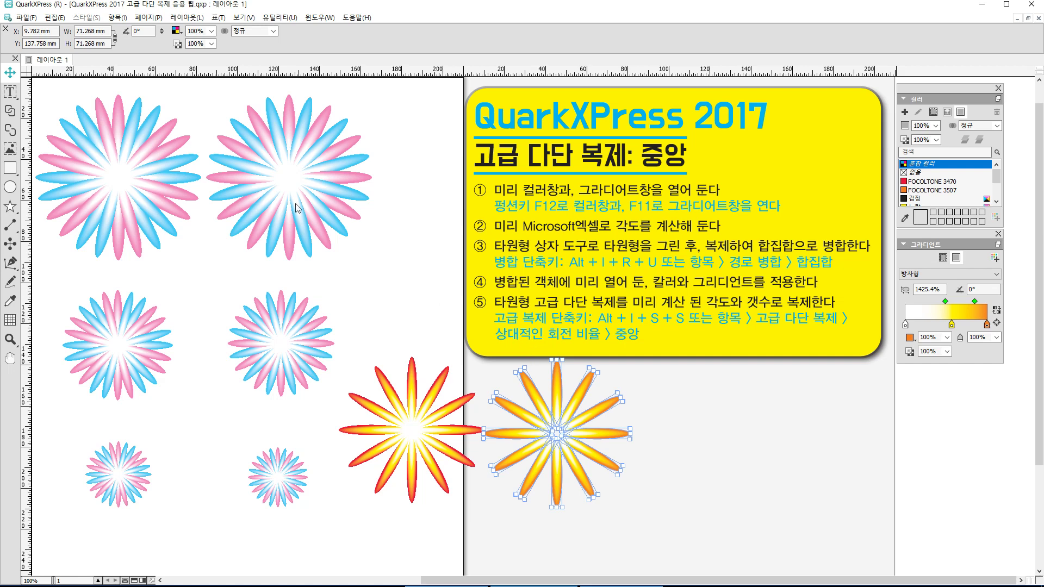
- Try to rotate the selected orange petals by 15°
{"action": "left_click_drag", "start_coordinate": [148, 31], "coordinate": [129, 34]}
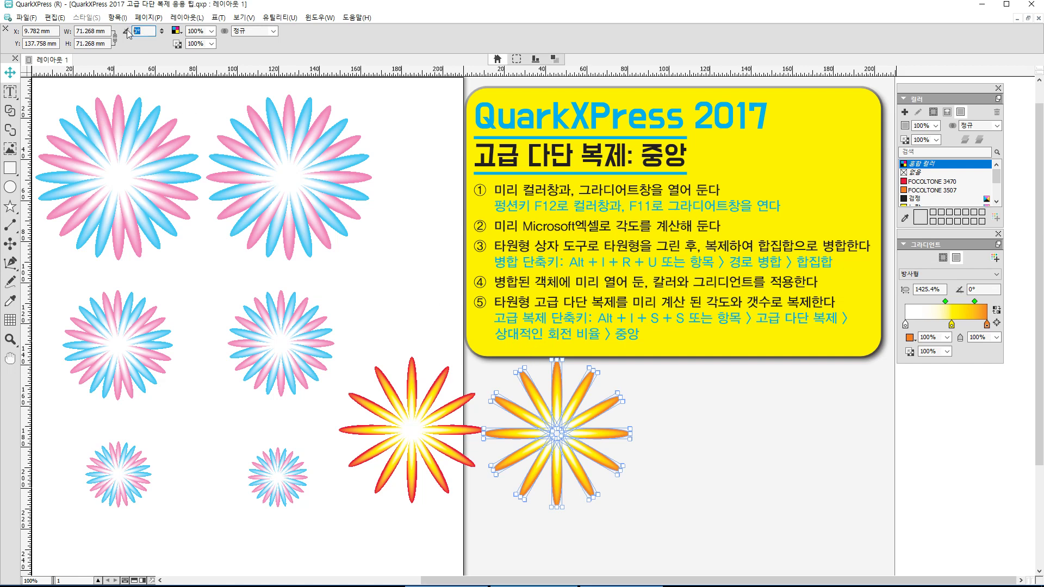
{"action": "type", "text": "15"}
{"action": "key", "text": "Return"}
- Merge all the orange petals into one object and rotate it by 15°, to an angle of 165°
{"action": "left_click_drag", "start_coordinate": [656, 511], "coordinate": [494, 369]}
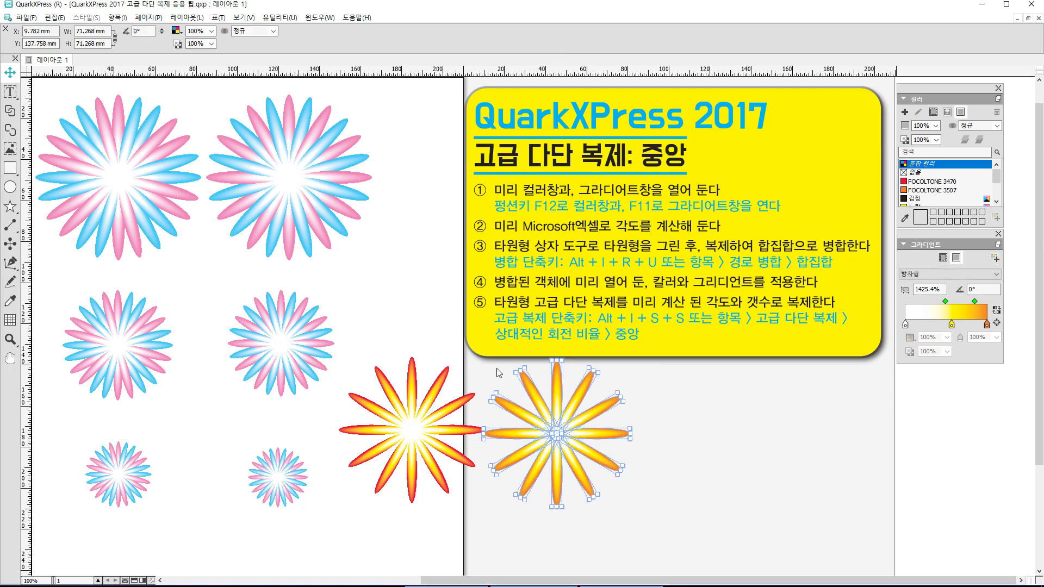
{"action": "left_click", "coordinate": [141, 29]}
{"action": "type", "text": "15"}
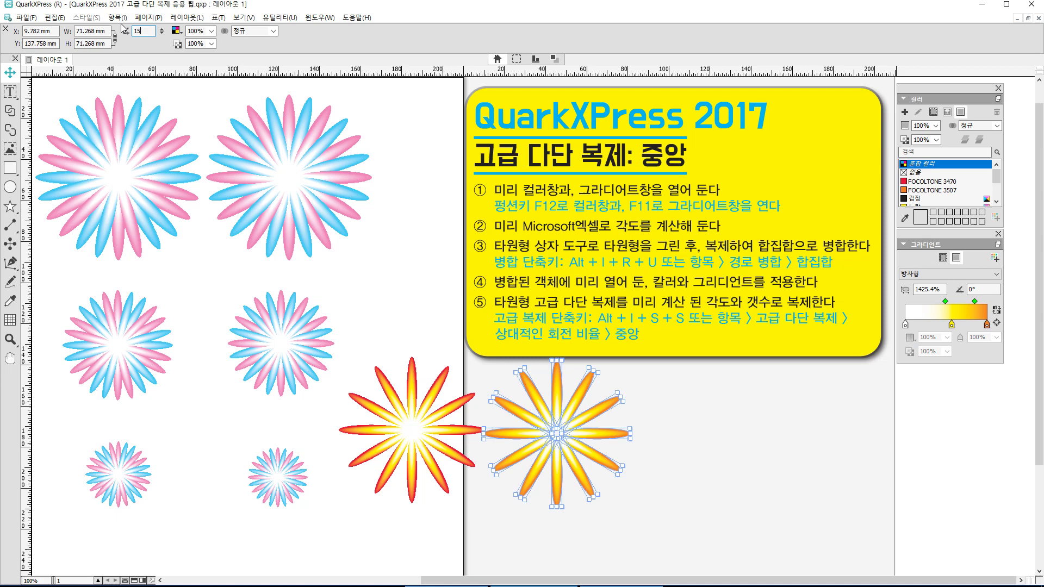
{"action": "key", "text": "Return"}
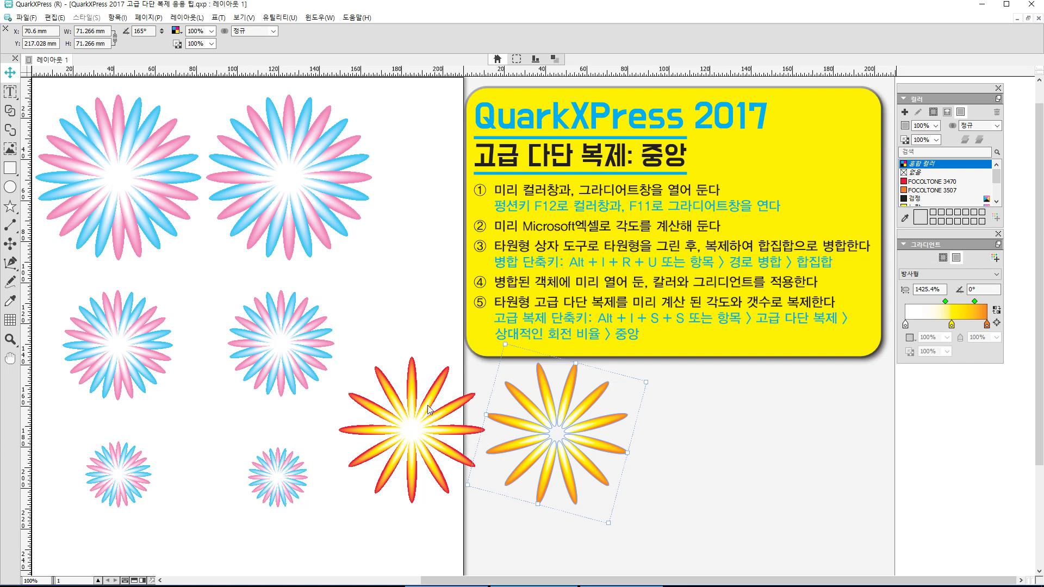
{"action": "left_click", "coordinate": [457, 516]}
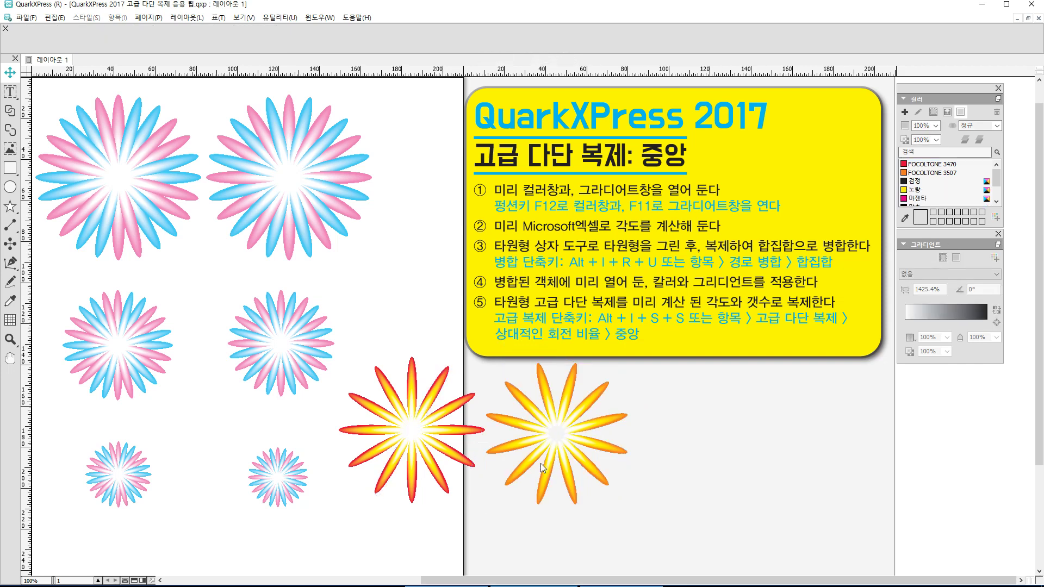
- Select all the red petals and merge them into one object with the 합집합 path operation
{"action": "left_click_drag", "start_coordinate": [477, 512], "coordinate": [366, 379]}
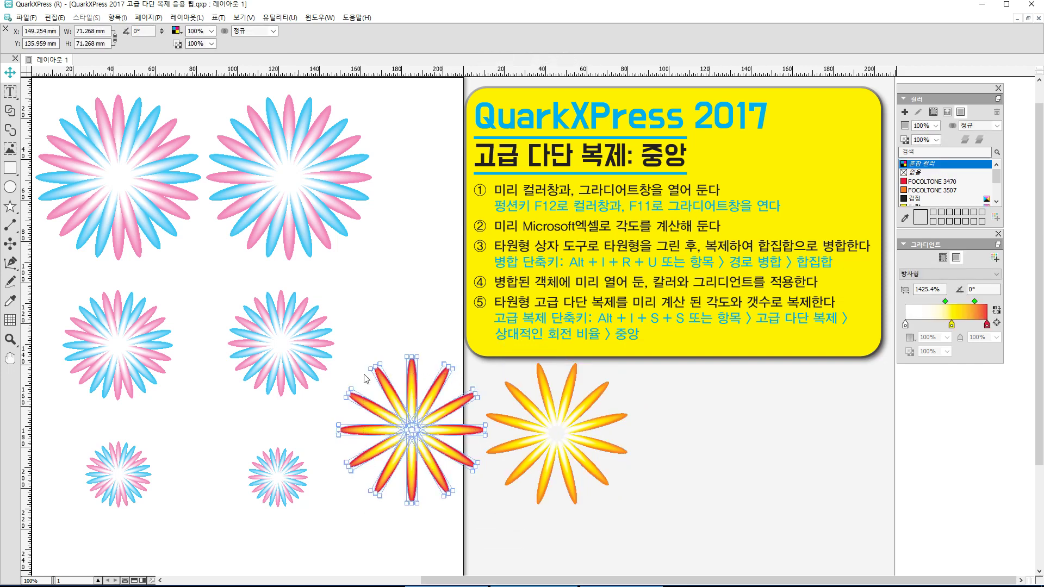
{"action": "key", "text": "alt+i"}
{"action": "key", "text": "r"}
{"action": "key", "text": "u"}
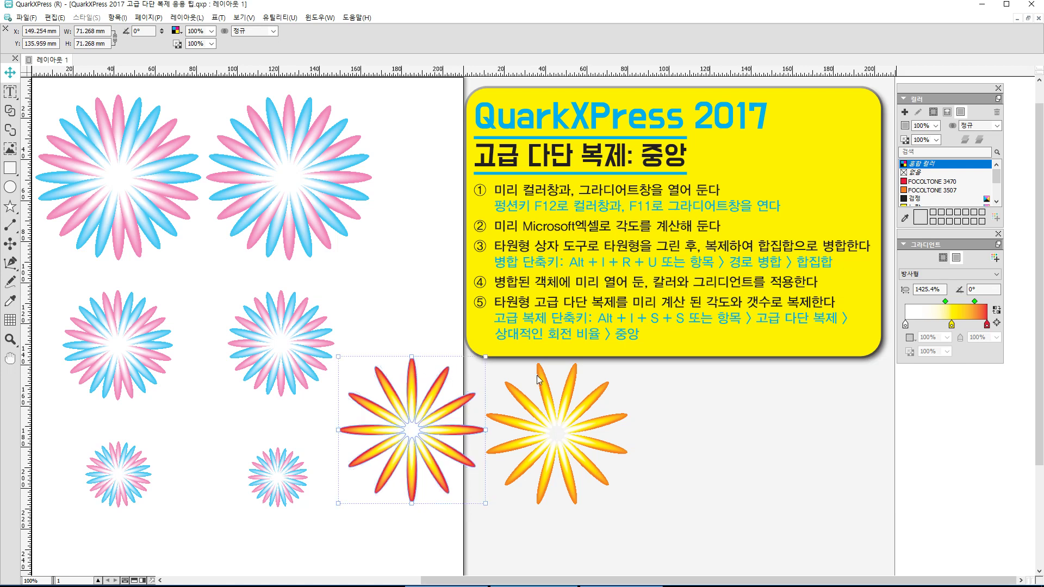
- Move the orange flower onto the red flower so their centres coincide and the petals alternate
{"action": "left_click_drag", "start_coordinate": [546, 395], "coordinate": [403, 388]}
{"action": "left_click_drag", "start_coordinate": [400, 387], "coordinate": [400, 390]}
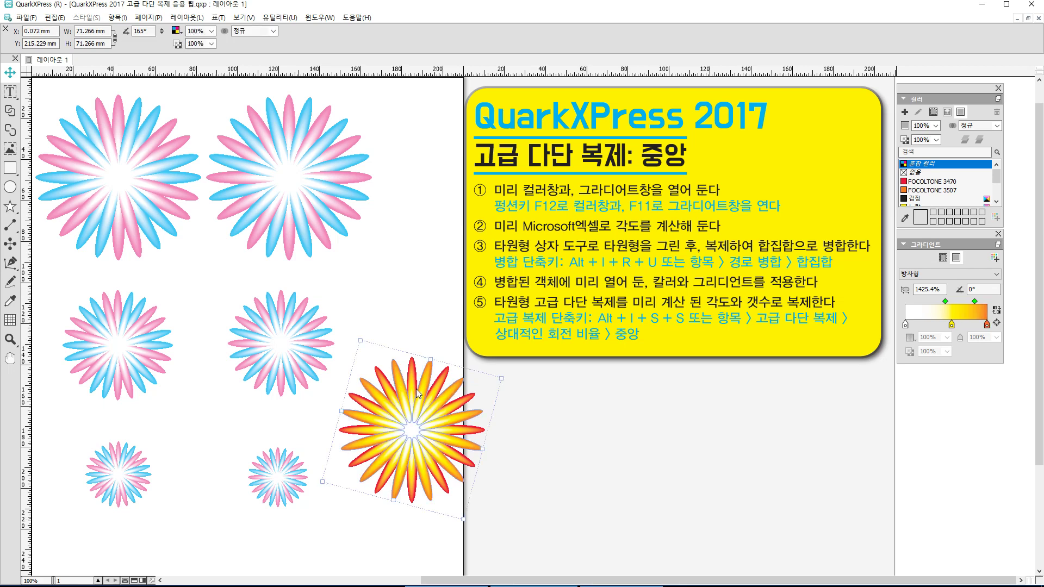
{"action": "left_click", "coordinate": [554, 432]}
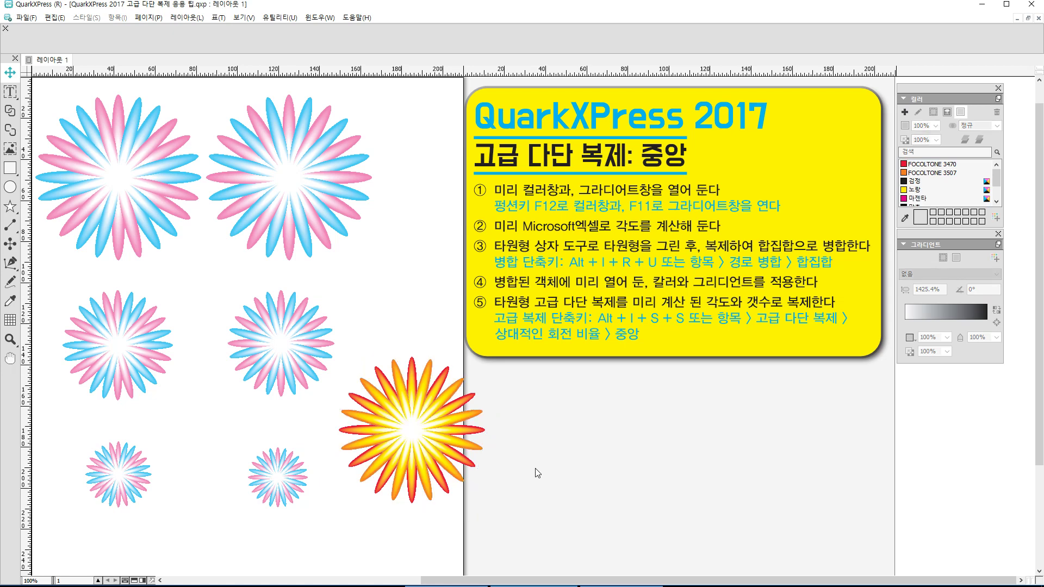